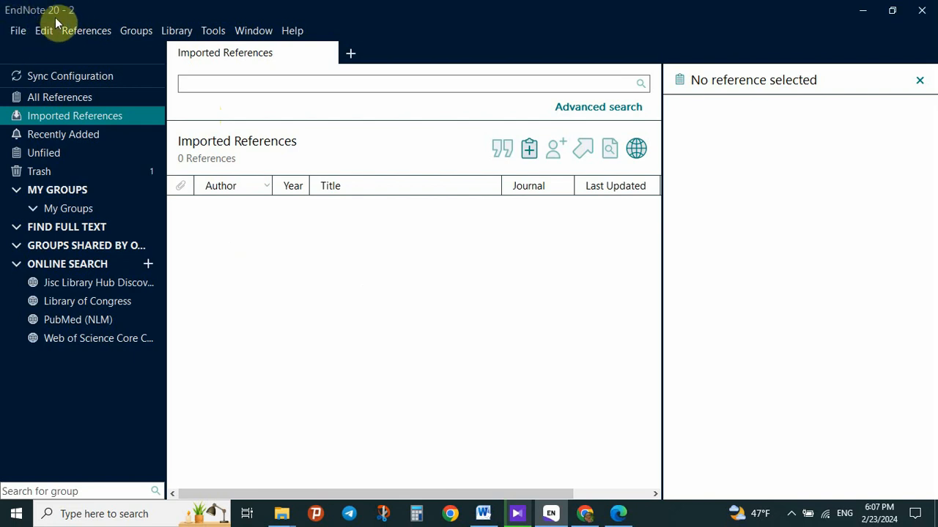
# - Create a new reference library named Learning on the Desktop, replacing the existing library file, and maximize its window
pyautogui.click(18, 30)
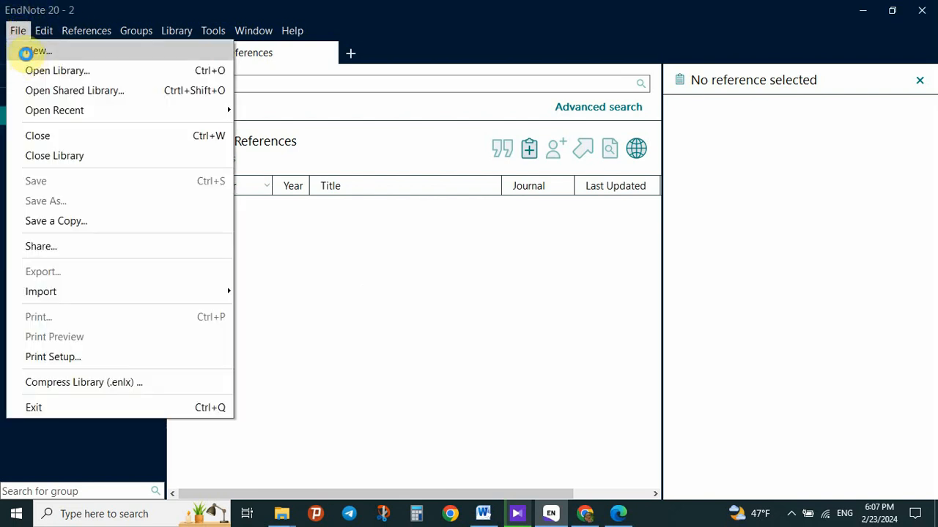
pyautogui.click(33, 51)
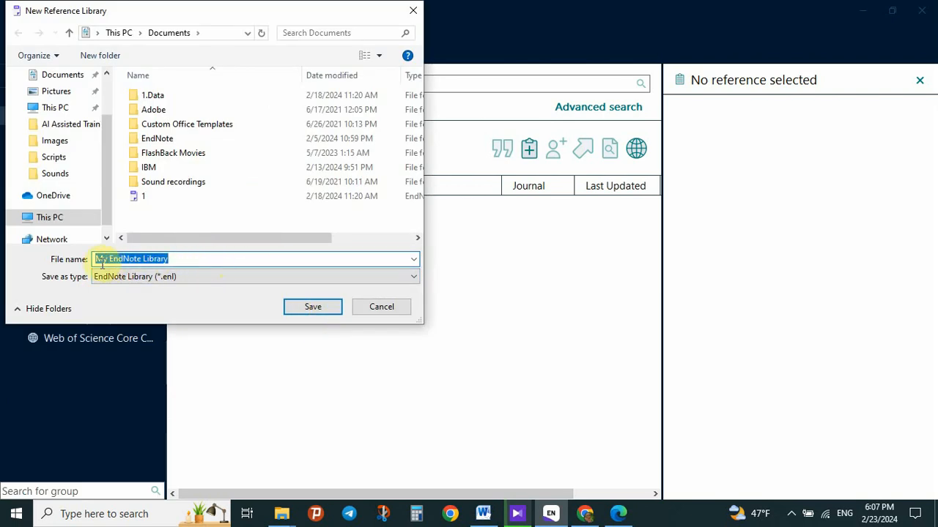
pyautogui.click(139, 33)
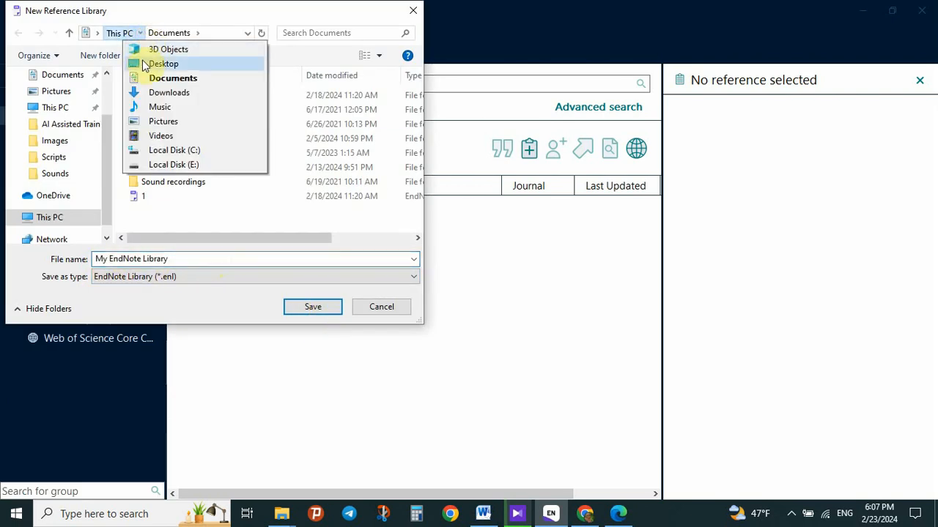
pyautogui.click(147, 63)
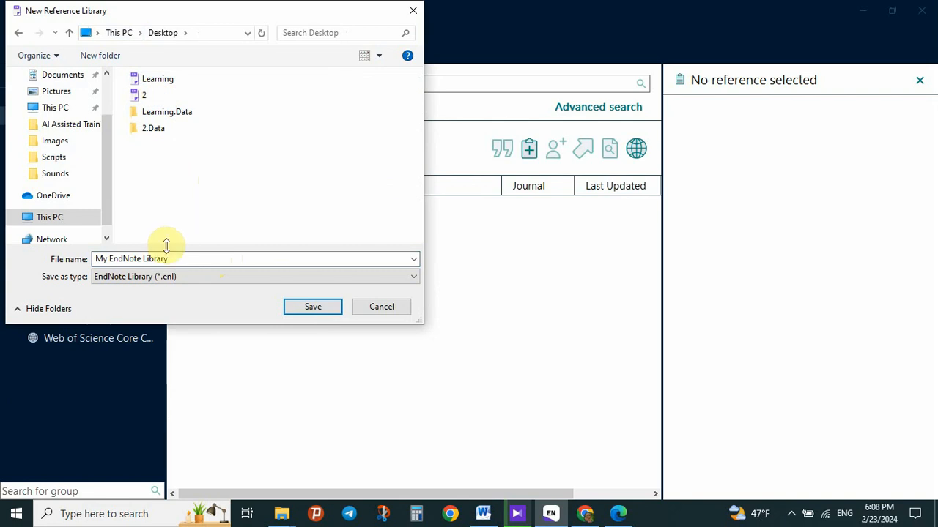
pyautogui.click(165, 86)
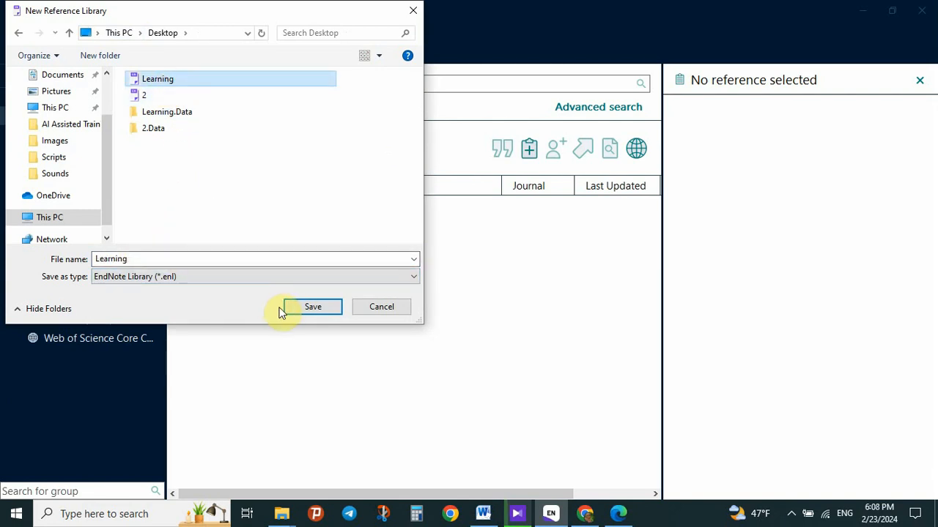
pyautogui.doubleClick(108, 259)
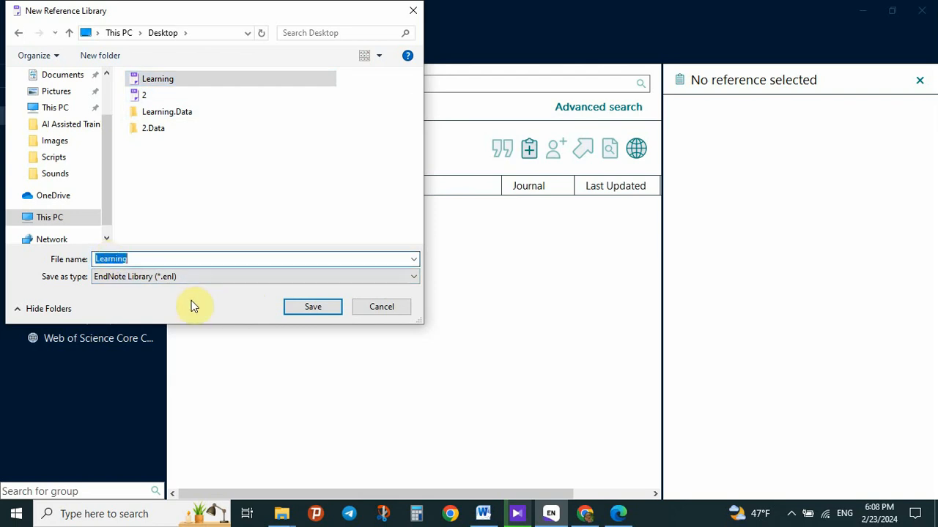
pyautogui.click(307, 308)
pyautogui.click(503, 258)
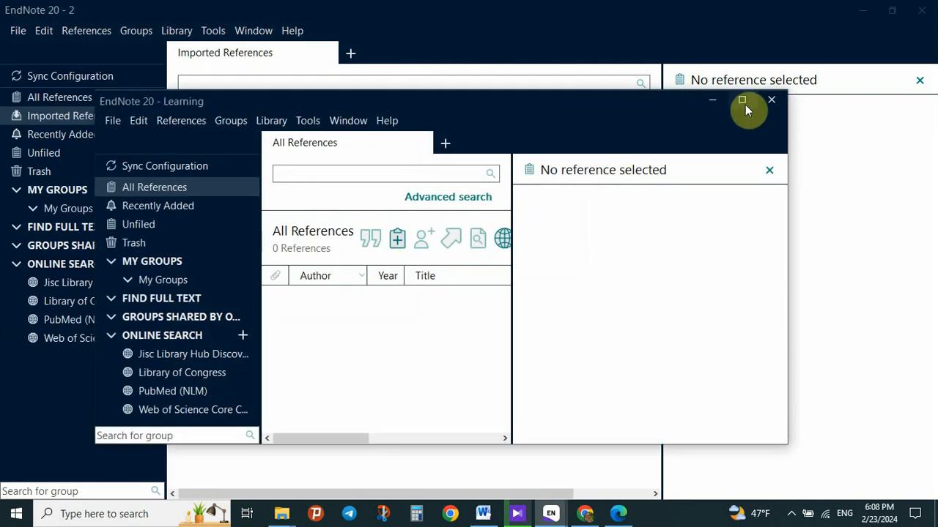
pyautogui.click(742, 101)
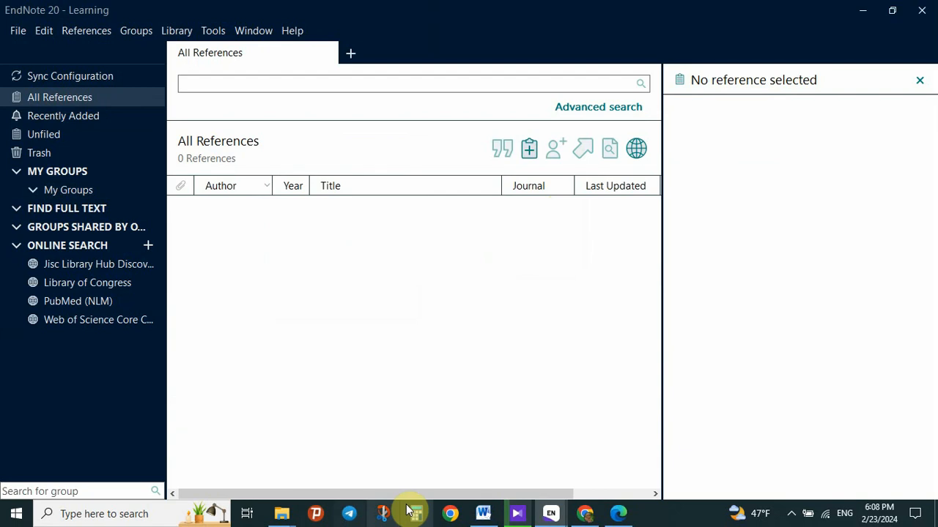
# - Switch to the Learning document in Word and examine the opening sentence about schools and social and emotional development
pyautogui.click(483, 513)
pyautogui.scroll(1, 375, 251)
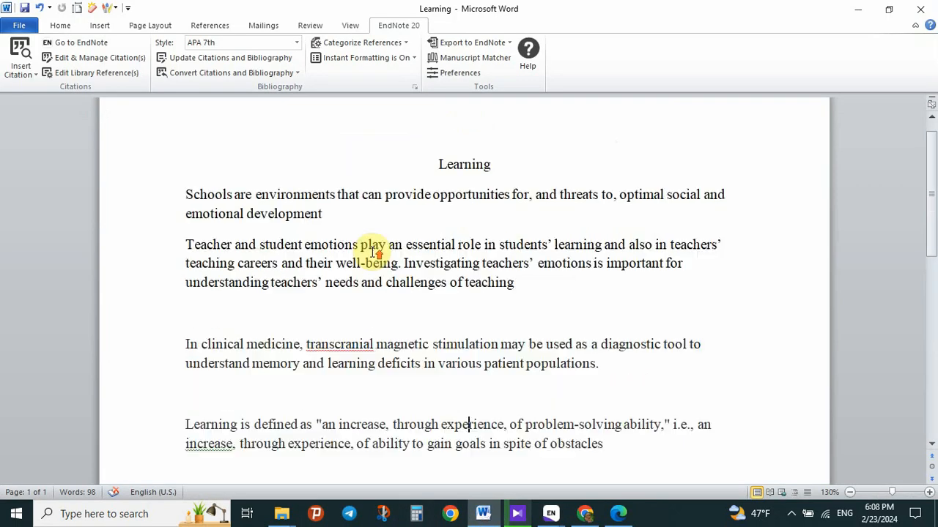
pyautogui.moveTo(185, 194); pyautogui.dragTo(325, 214)
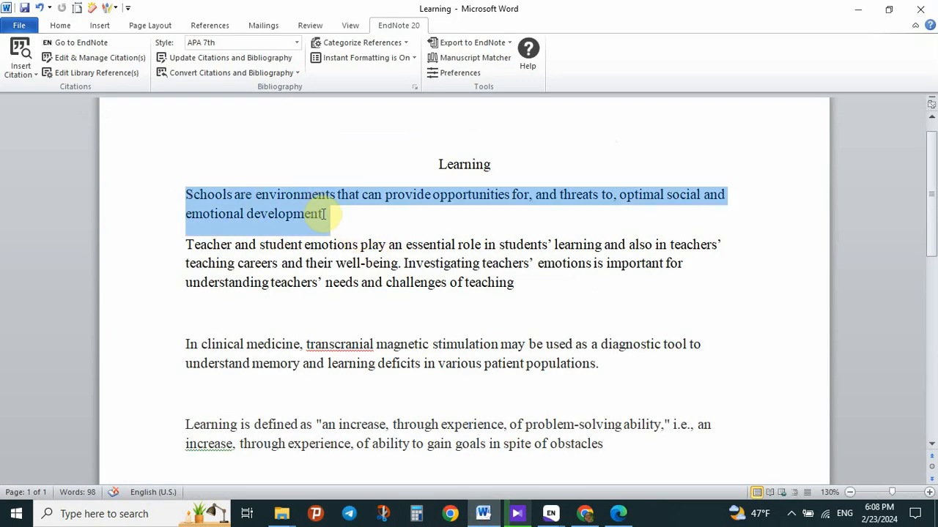
pyautogui.click(326, 214)
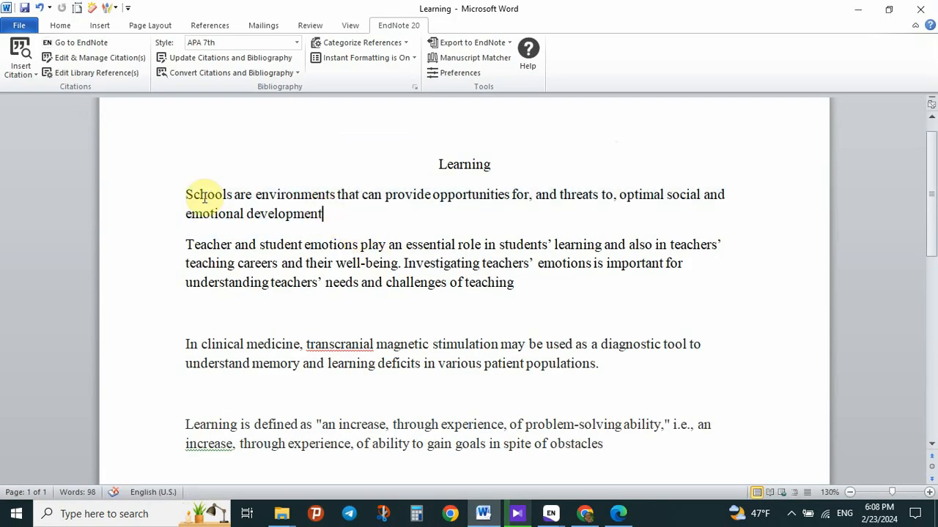
pyautogui.moveTo(189, 194); pyautogui.dragTo(254, 196)
pyautogui.click(294, 214)
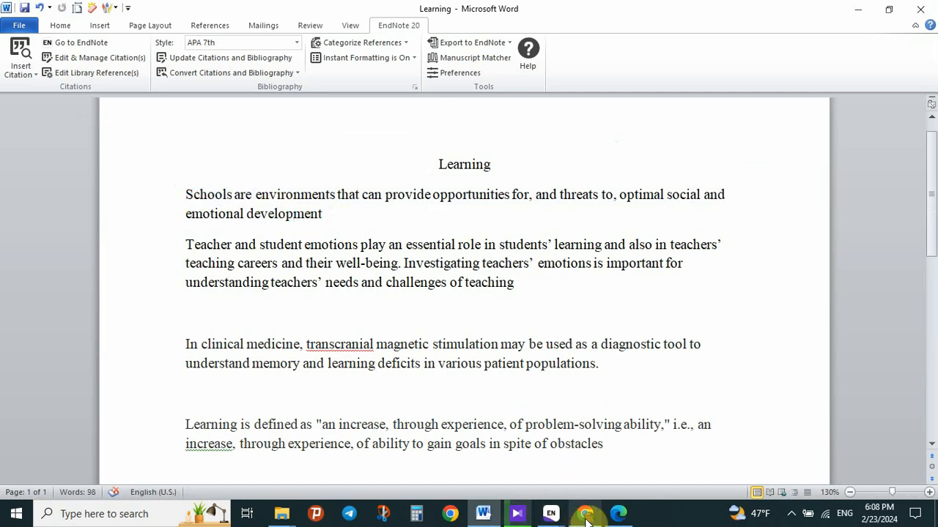
# - Switch to the article PDF in Edge and copy its highlighted title
pyautogui.click(617, 517)
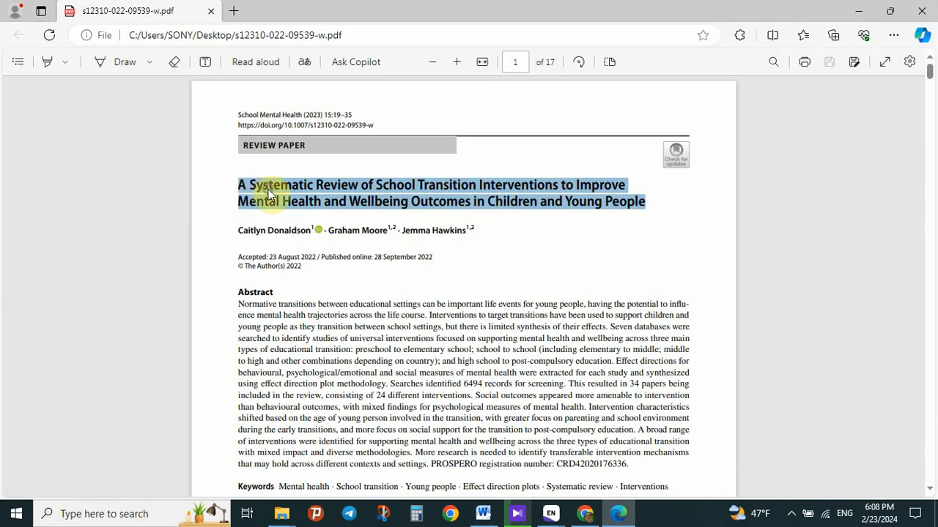
pyautogui.rightClick(268, 194)
pyautogui.click(320, 245)
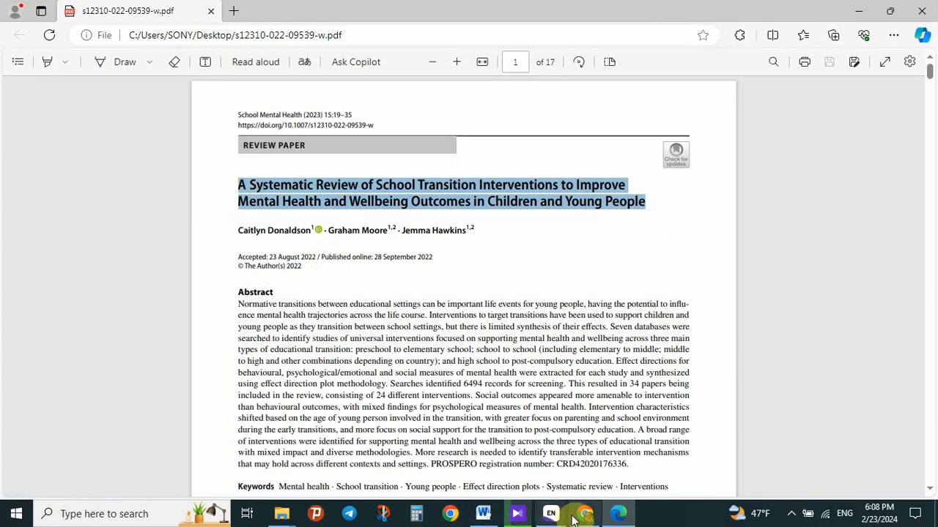
# - Search Google in Chrome for "A Systematic Review of School Transition Interventions to Improve Mental Health and Wellbeing Outcomes in Children and Young People"
pyautogui.click(575, 517)
pyautogui.click(160, 120)
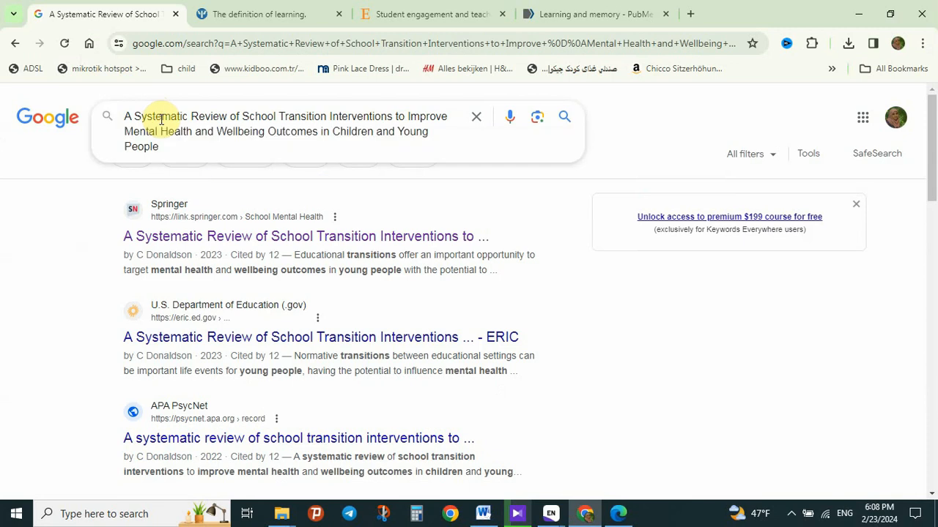
pyautogui.hotkey('ctrl', 'a')
pyautogui.write('A Systematic Review of School Transition Interventions to Improve Mental Health and Wellbeing Outcomes in Children and Young People')
pyautogui.press('Return')
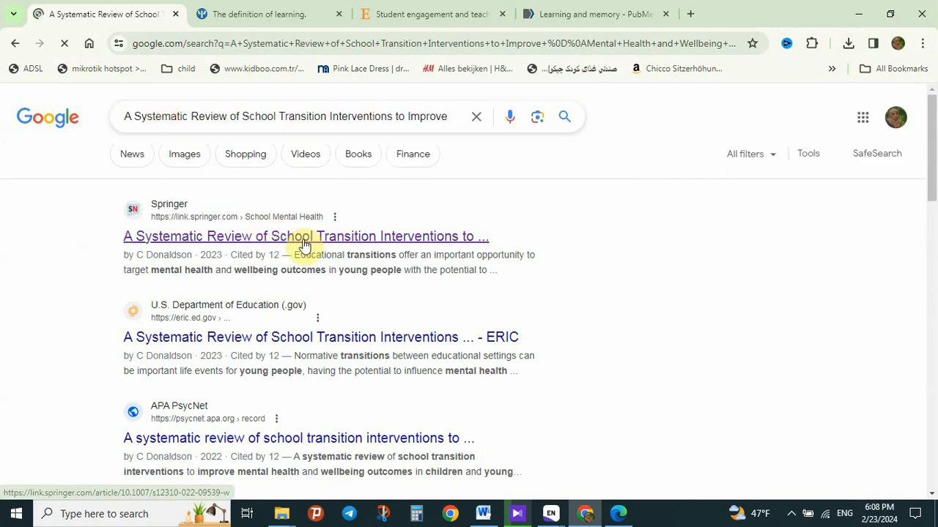
# - Open the Springer search result for the article in a new tab and switch to it
pyautogui.rightClick(306, 242)
pyautogui.click(352, 253)
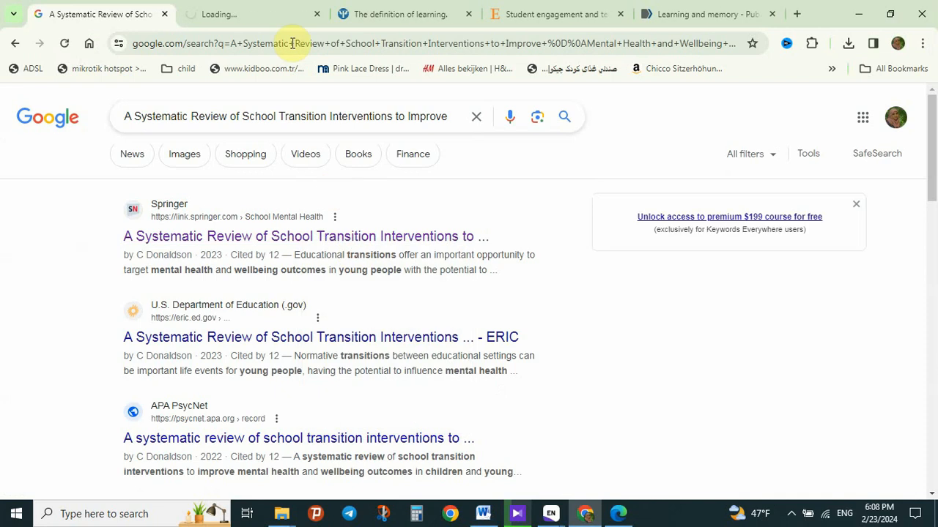
pyautogui.click(249, 21)
pyautogui.scroll(-2, 303, 306)
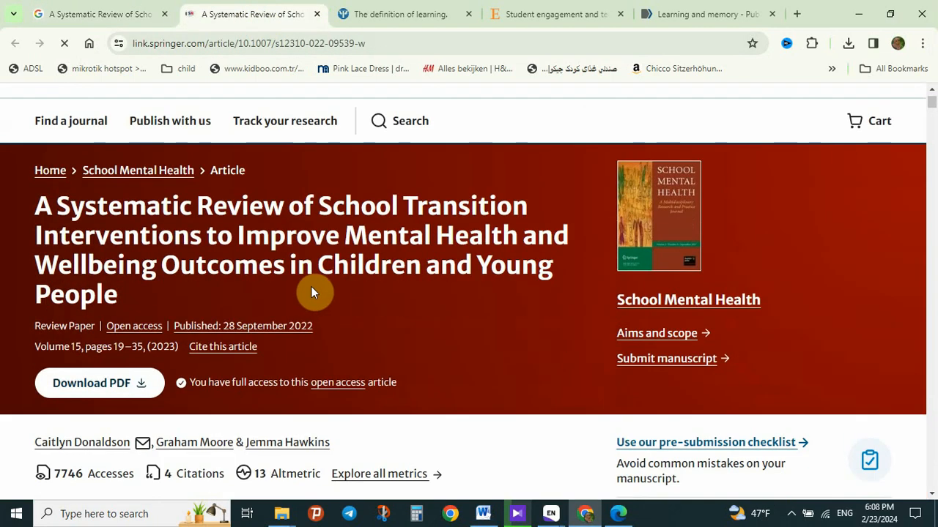
# - Download the article's citation from its Cite this article section and open the downloaded RIS file to import it into EndNote
pyautogui.scroll(-1, 312, 292)
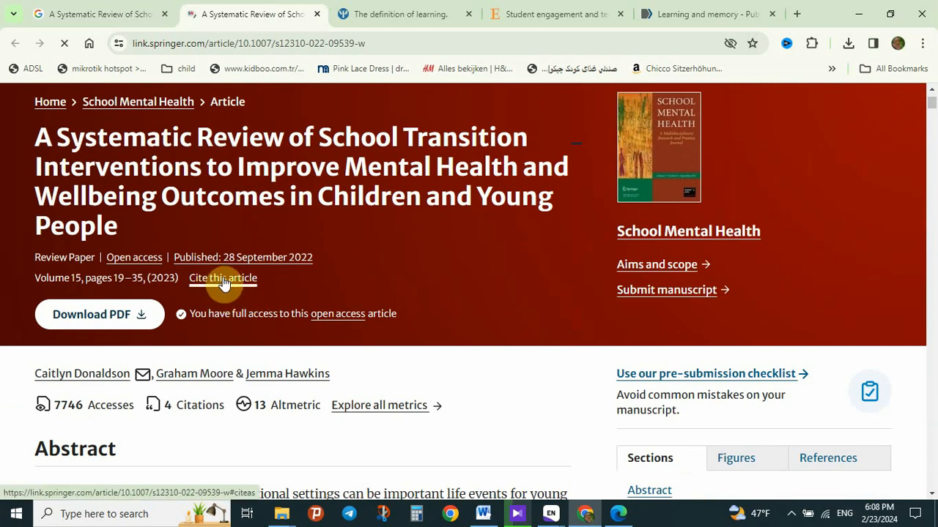
pyautogui.click(223, 282)
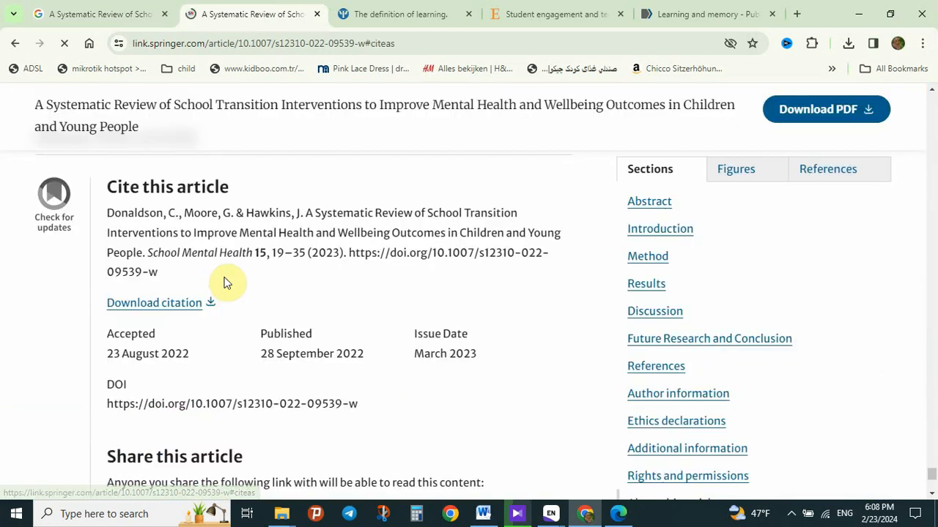
pyautogui.click(167, 308)
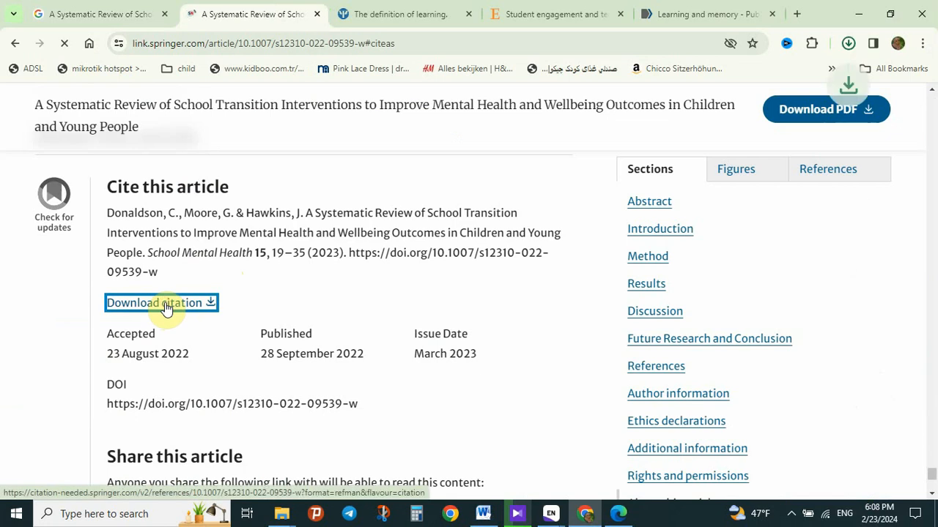
pyautogui.click(847, 44)
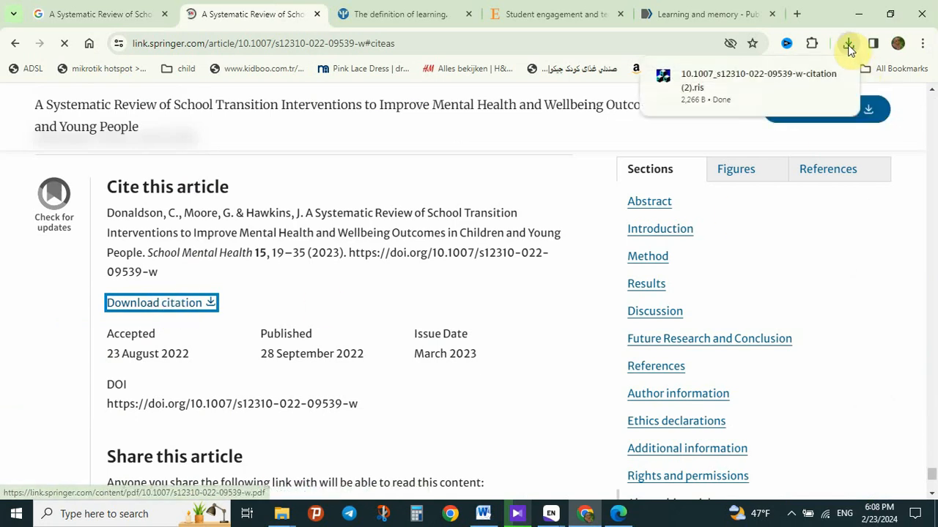
pyautogui.click(714, 79)
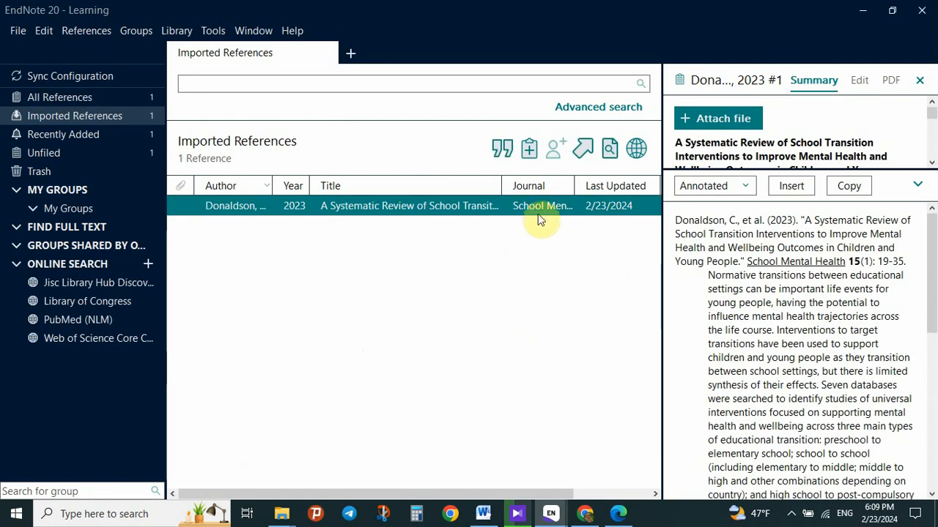
# - Delete the abstract text from the imported 2023 School Mental Health reference and save the change
pyautogui.click(548, 264)
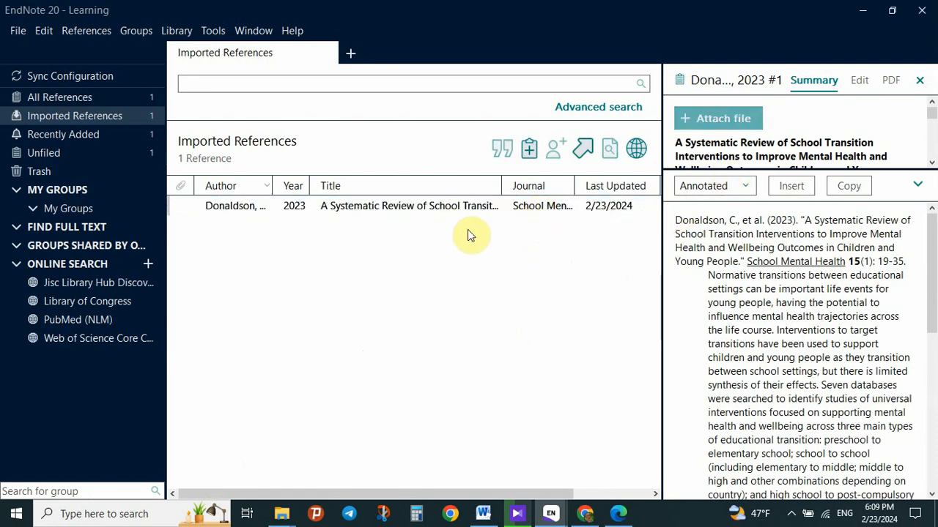
pyautogui.click(820, 82)
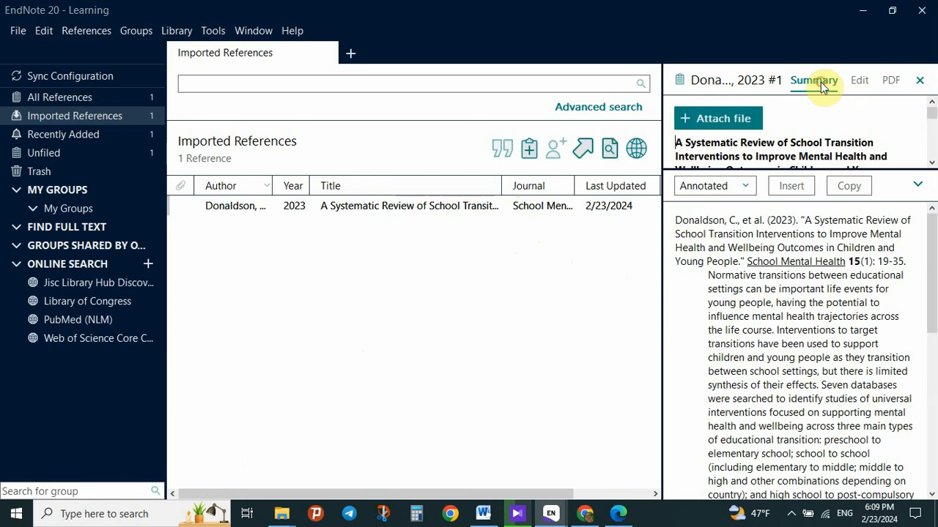
pyautogui.click(860, 82)
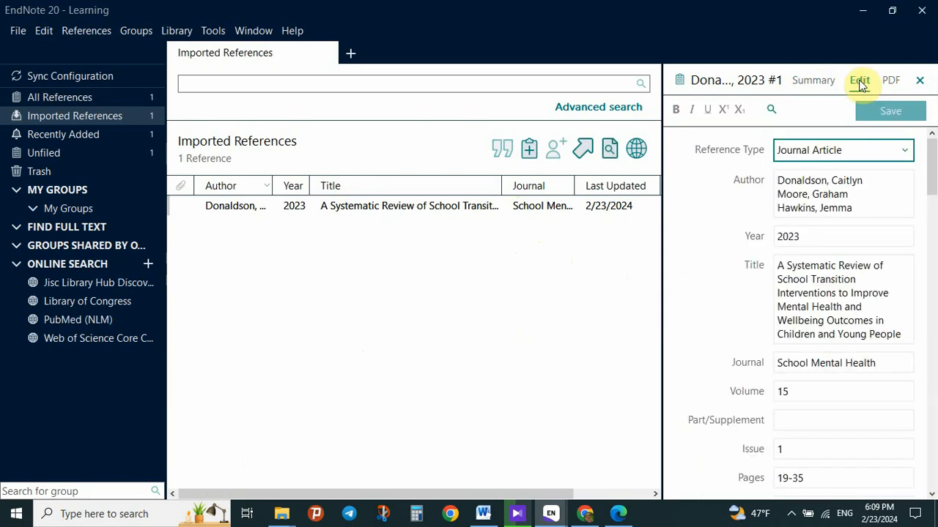
pyautogui.scroll(-10, 833, 209)
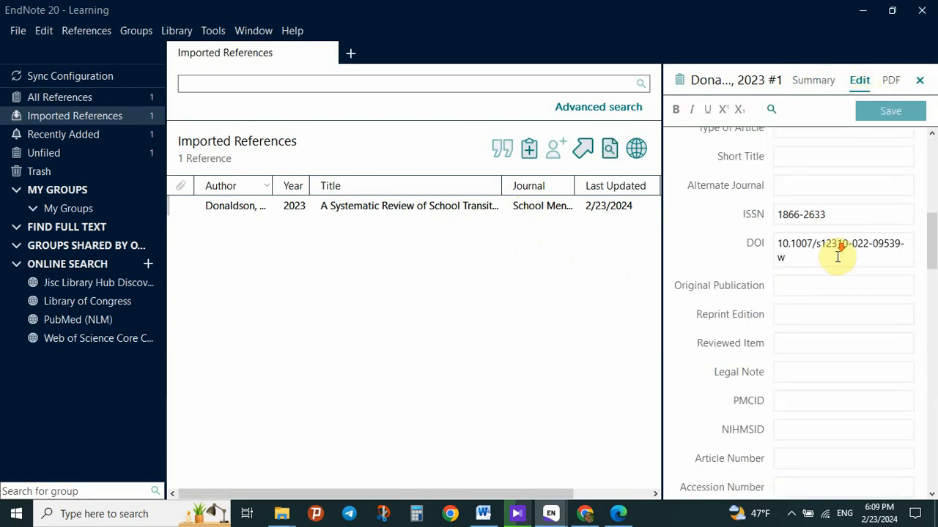
pyautogui.scroll(-3, 835, 277)
pyautogui.scroll(1, 835, 276)
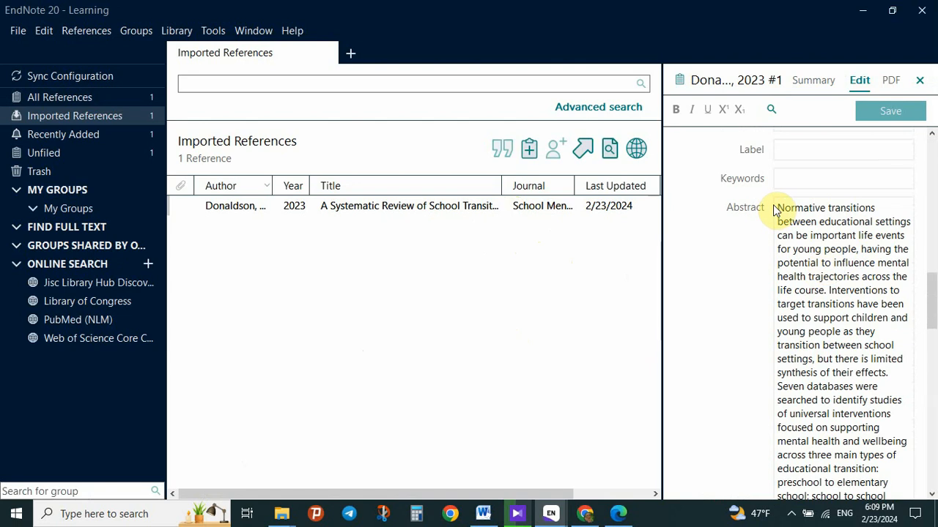
pyautogui.moveTo(778, 209); pyautogui.dragTo(900, 521)
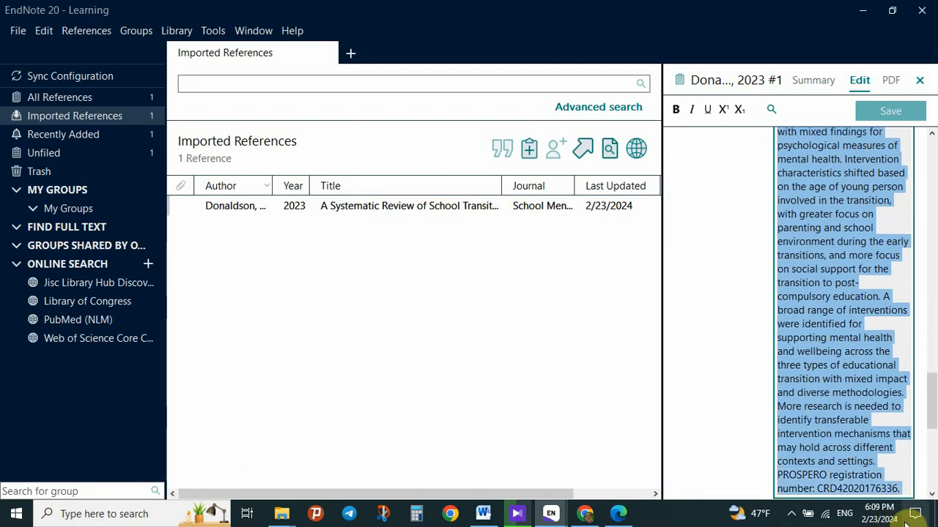
pyautogui.press('Delete')
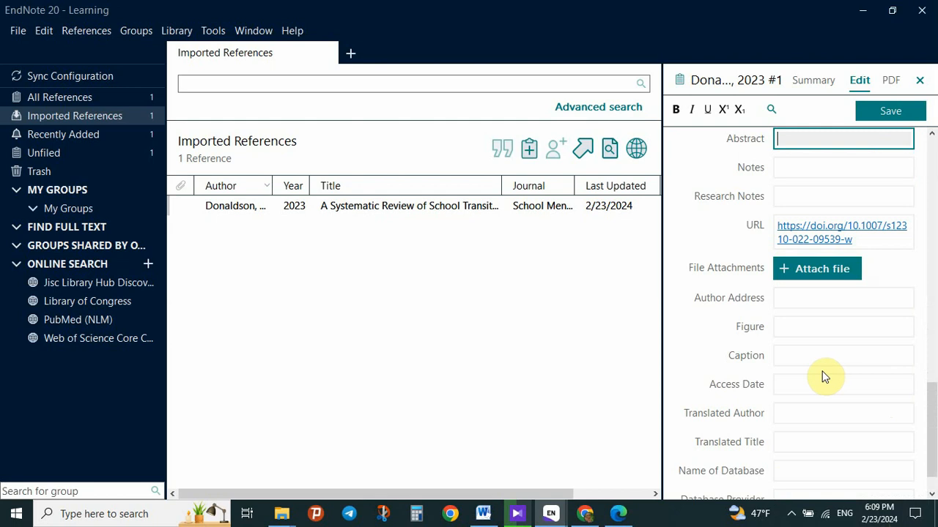
pyautogui.scroll(1, 804, 170)
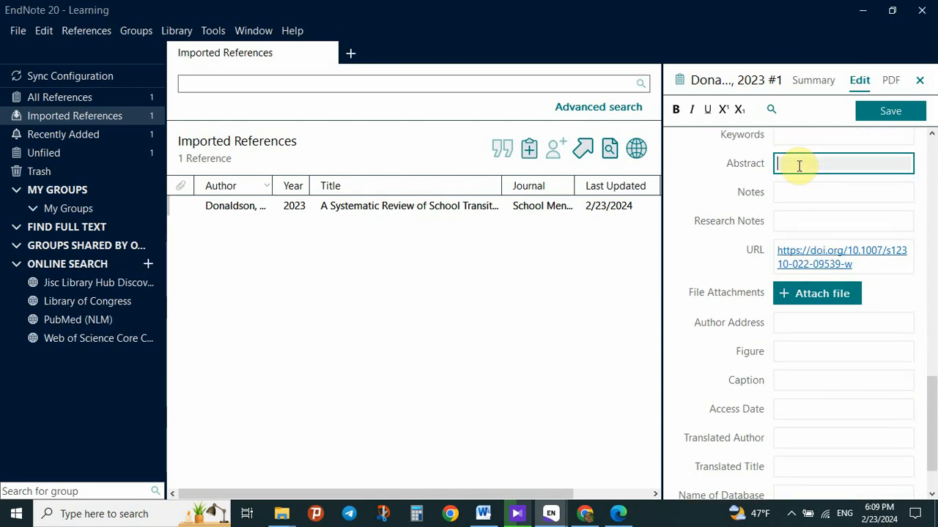
pyautogui.click(889, 110)
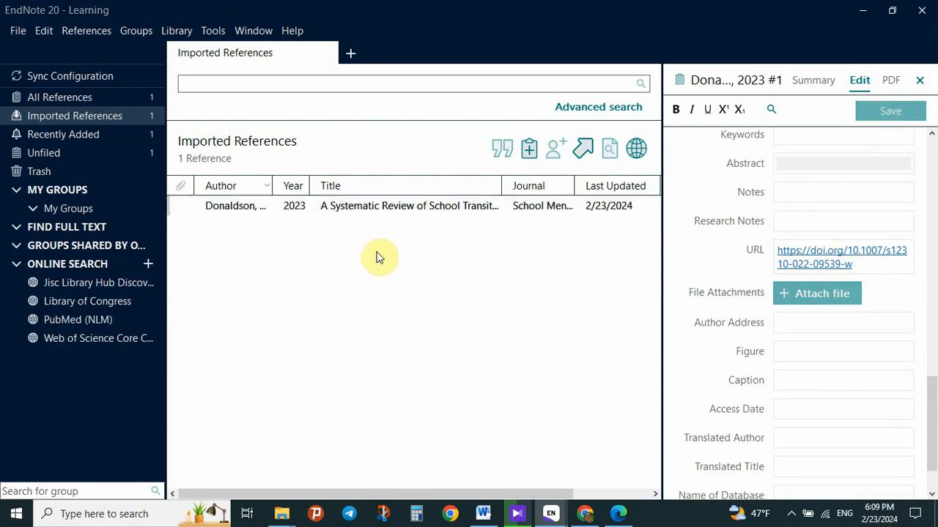
# - Select the 2023 School Mental Health reference and insert it as a citation at the end of the first paragraph in the Learning Word document
pyautogui.click(389, 209)
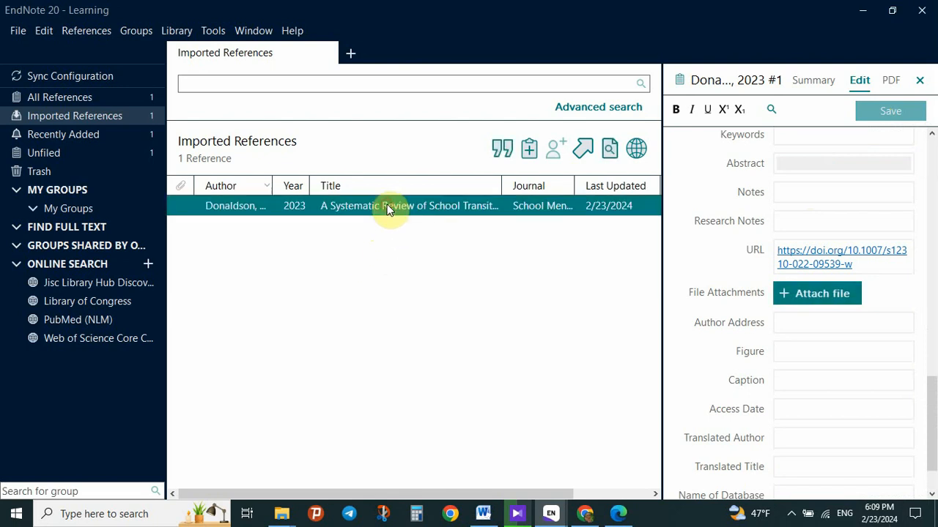
pyautogui.click(489, 517)
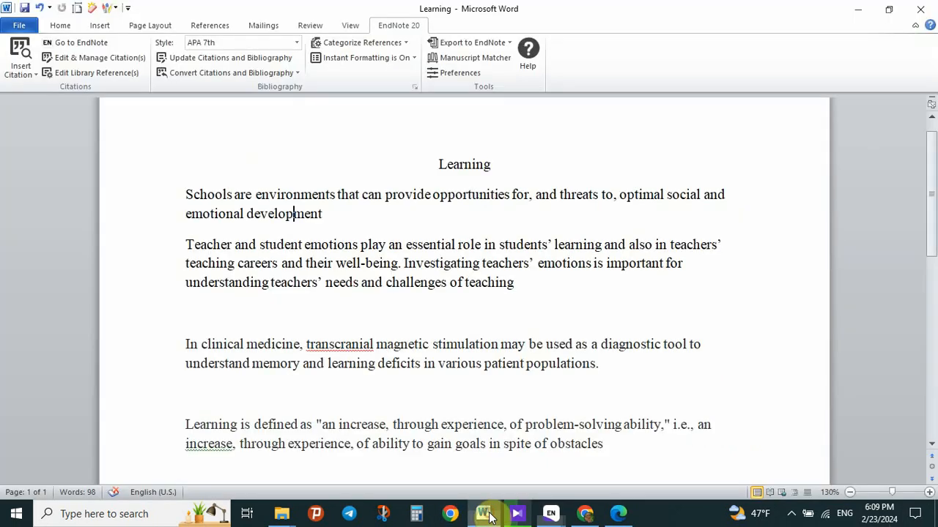
pyautogui.click(147, 28)
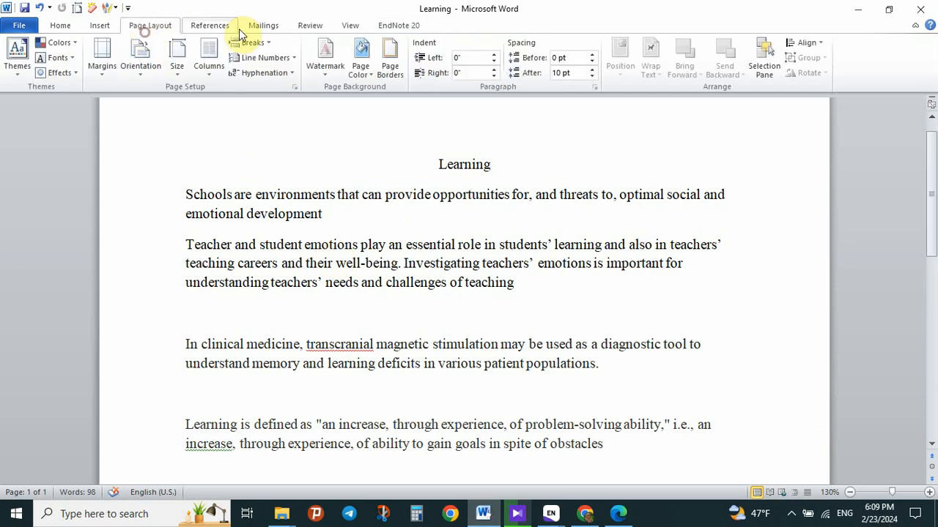
pyautogui.click(395, 28)
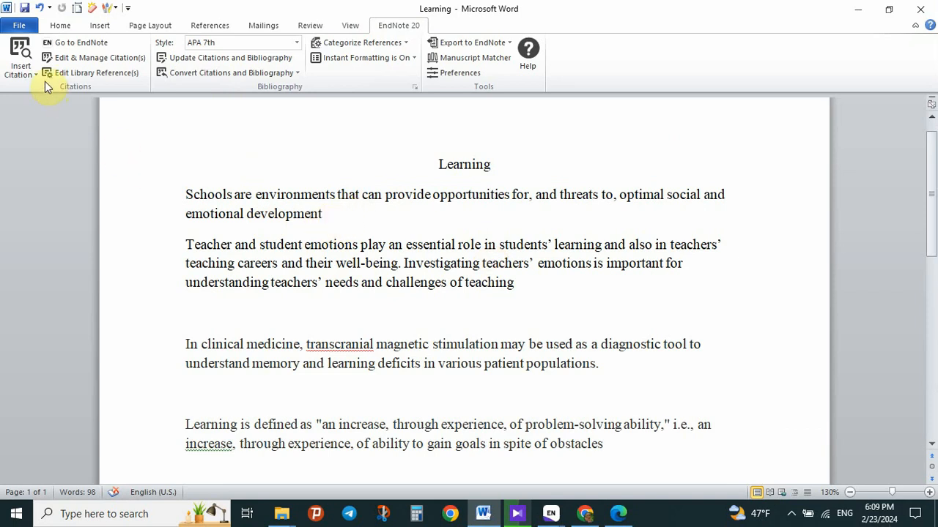
pyautogui.click(20, 69)
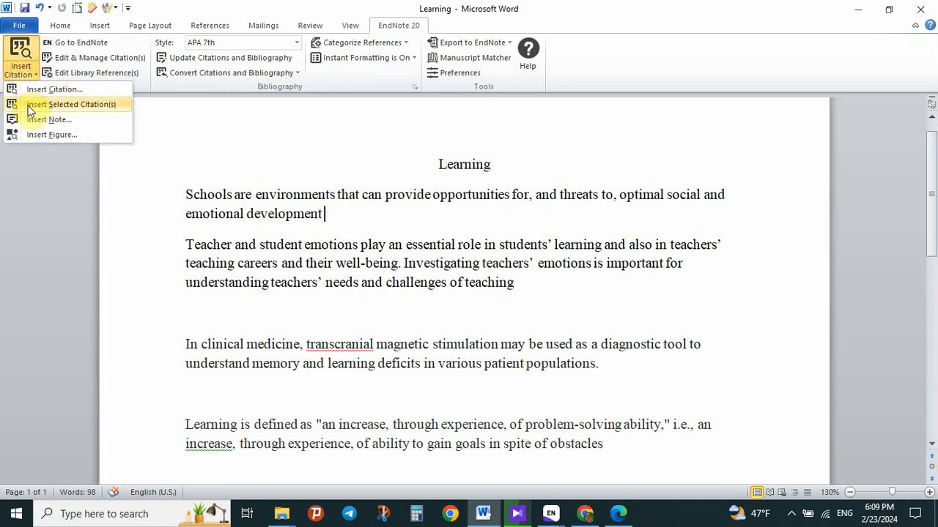
pyautogui.click(29, 106)
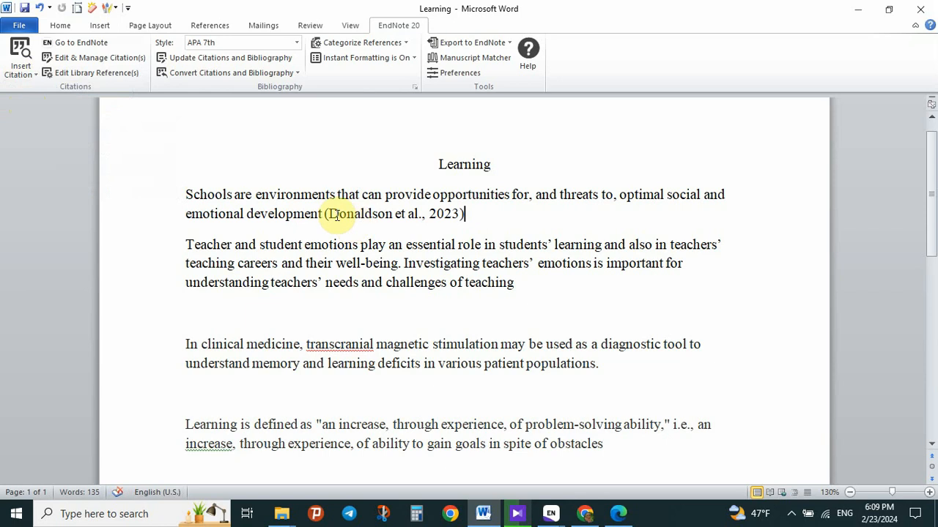
# - Compare the citation inserted in the first paragraph with its bibliography entry at the end of the document
pyautogui.click(336, 214)
pyautogui.scroll(-2, 393, 230)
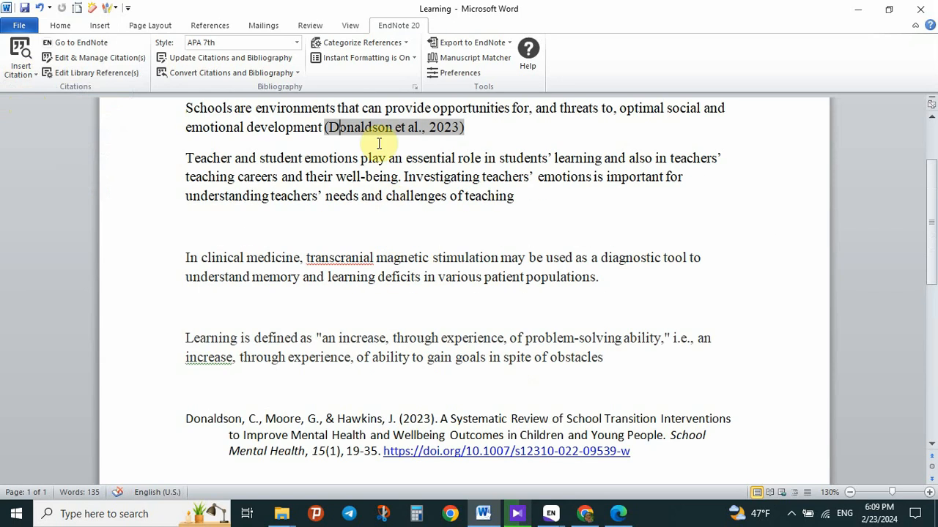
pyautogui.click(414, 420)
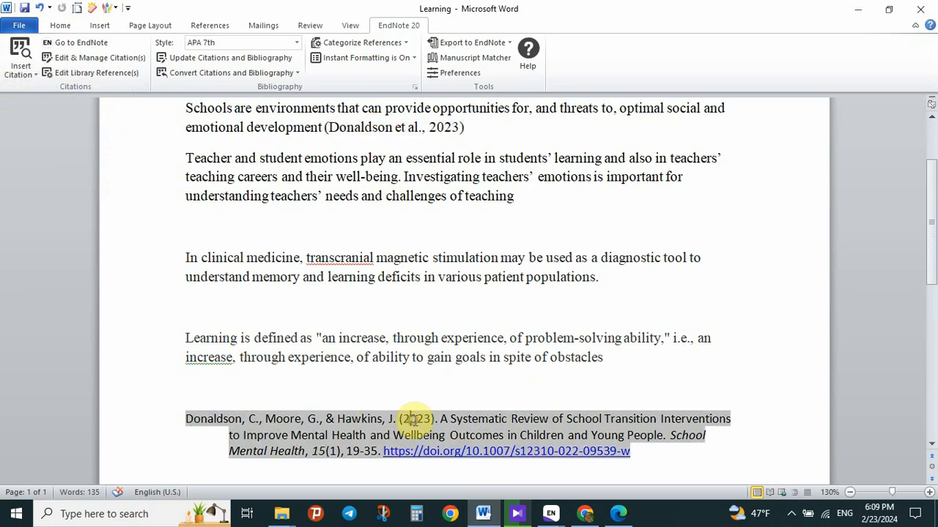
pyautogui.click(390, 141)
pyautogui.click(411, 436)
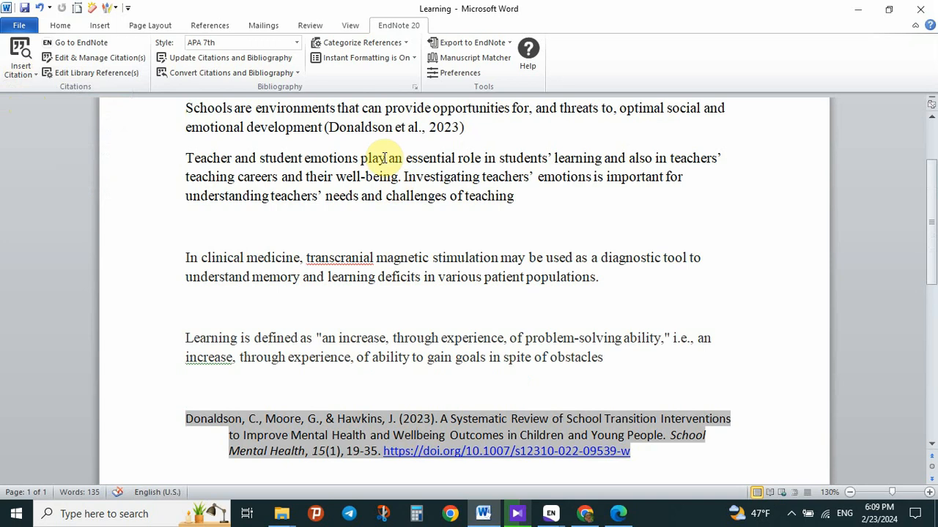
pyautogui.click(372, 128)
pyautogui.click(388, 423)
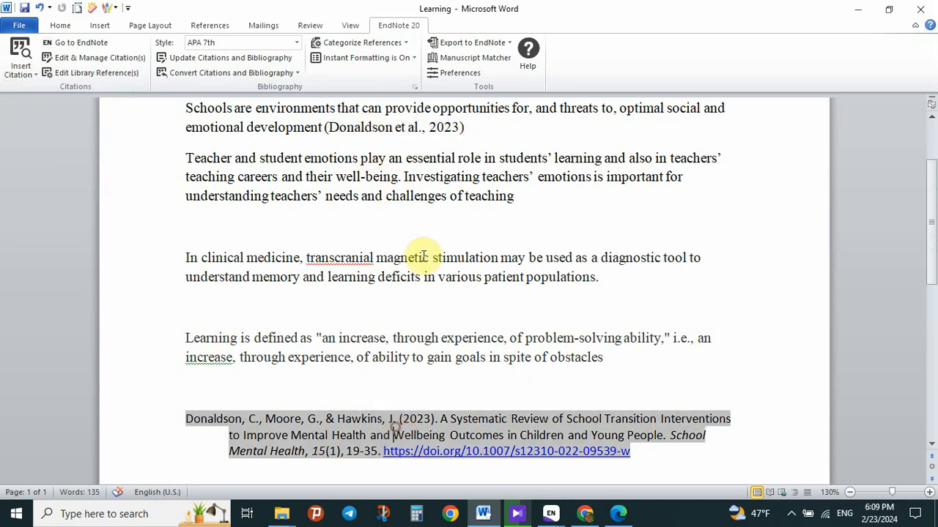
pyautogui.scroll(1, 457, 189)
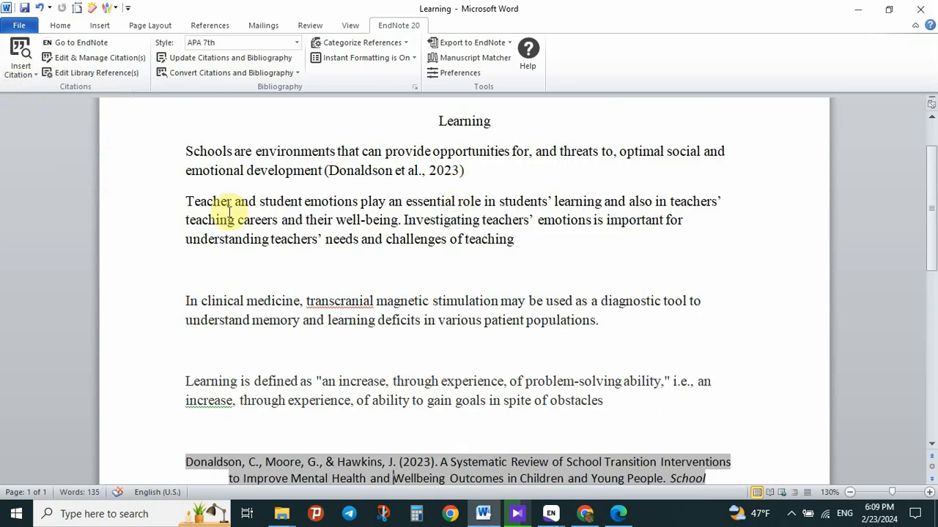
# - Place the cursor after the teacher emotions paragraph, and import the RIS citation of ScienceDirect's "Student engagement and teacher emotions" article from Chrome into EndNote
pyautogui.moveTo(184, 201)
pyautogui.mouseDown()
pyautogui.moveTo(440, 217)
pyautogui.moveTo(496, 238)
pyautogui.mouseUp()
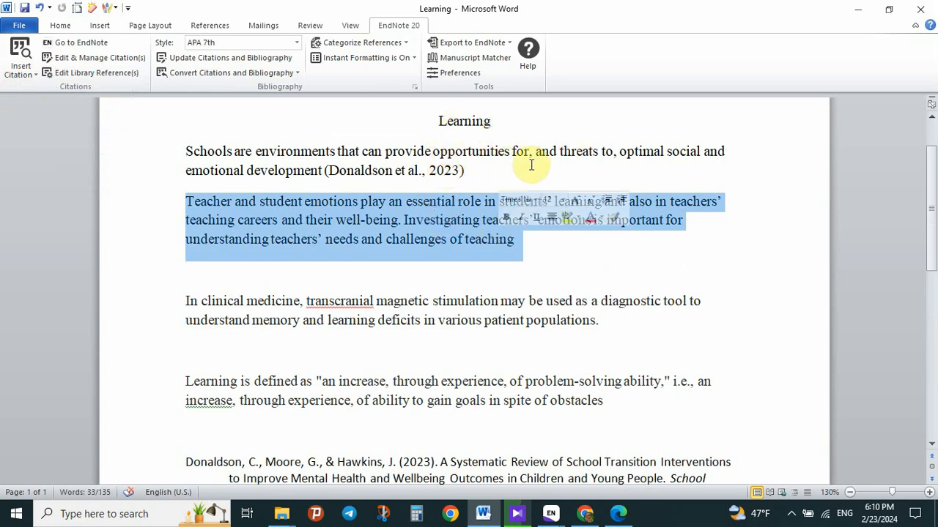
pyautogui.click(529, 250)
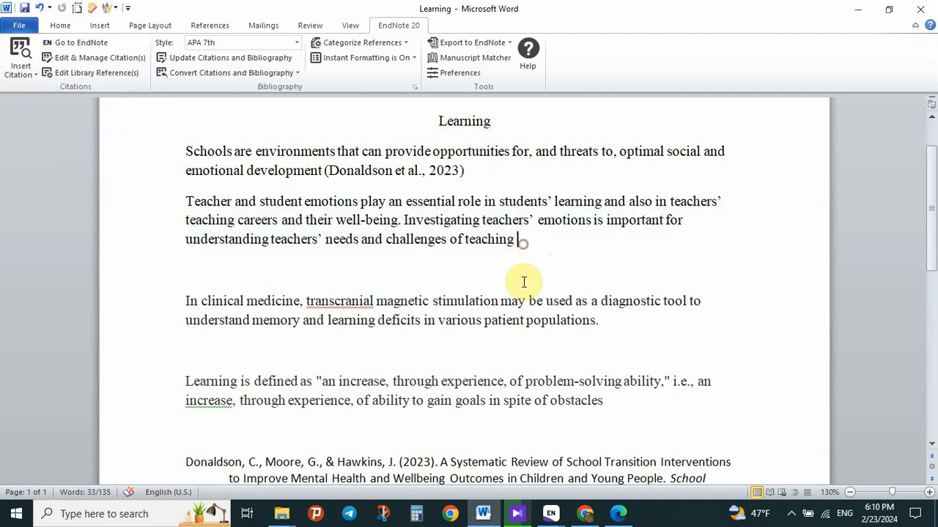
pyautogui.click(585, 514)
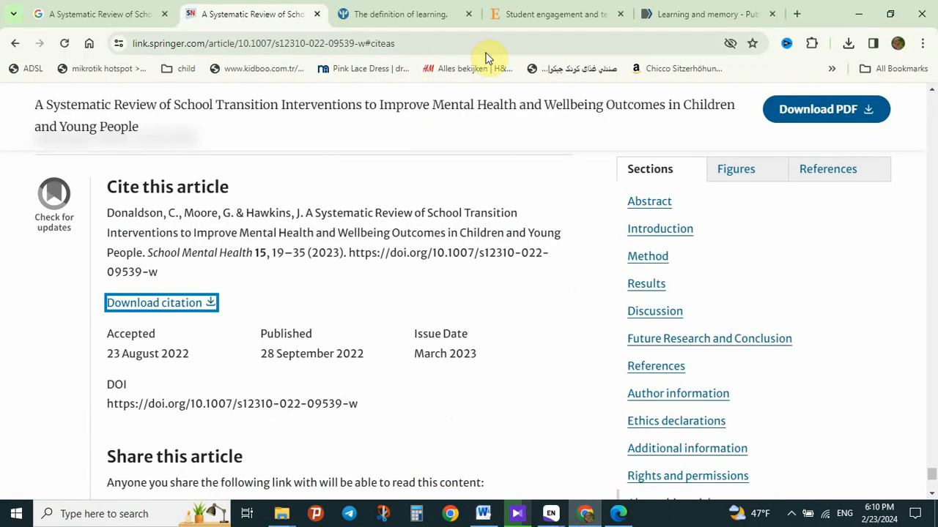
pyautogui.click(548, 14)
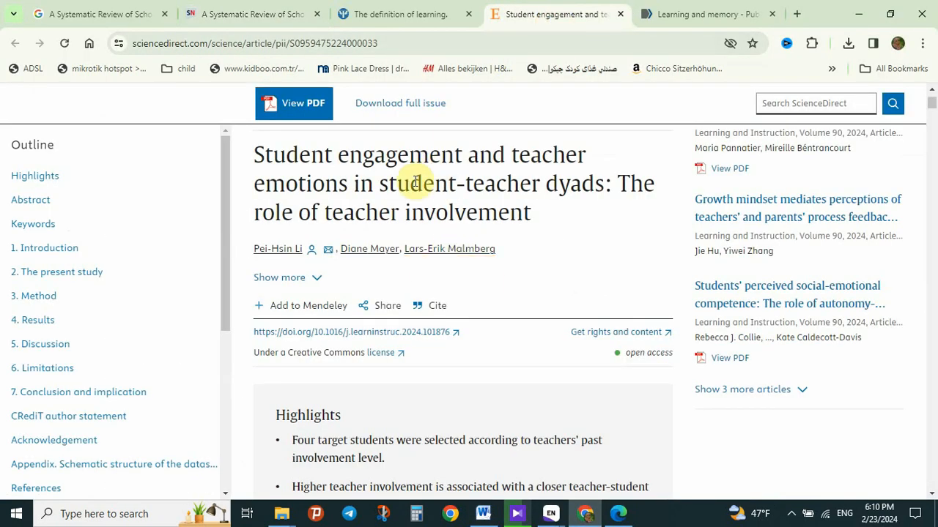
pyautogui.click(439, 313)
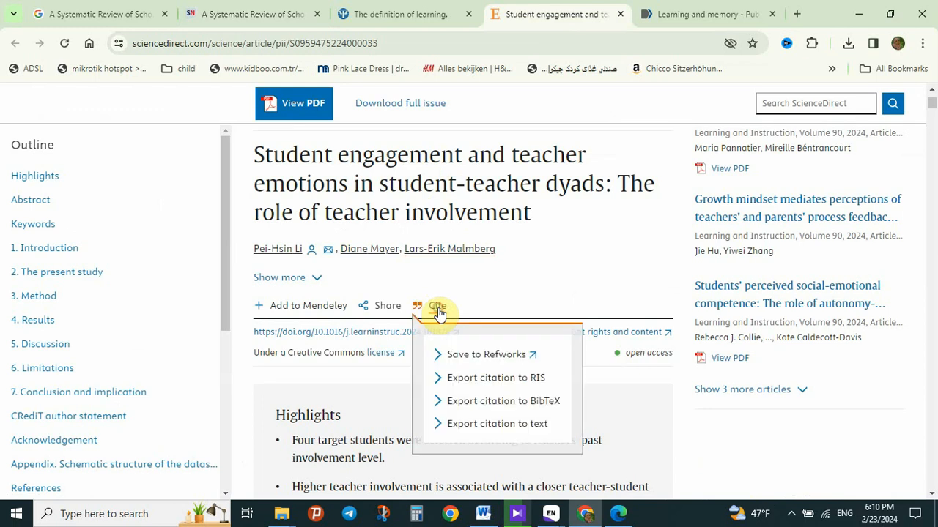
pyautogui.click(520, 381)
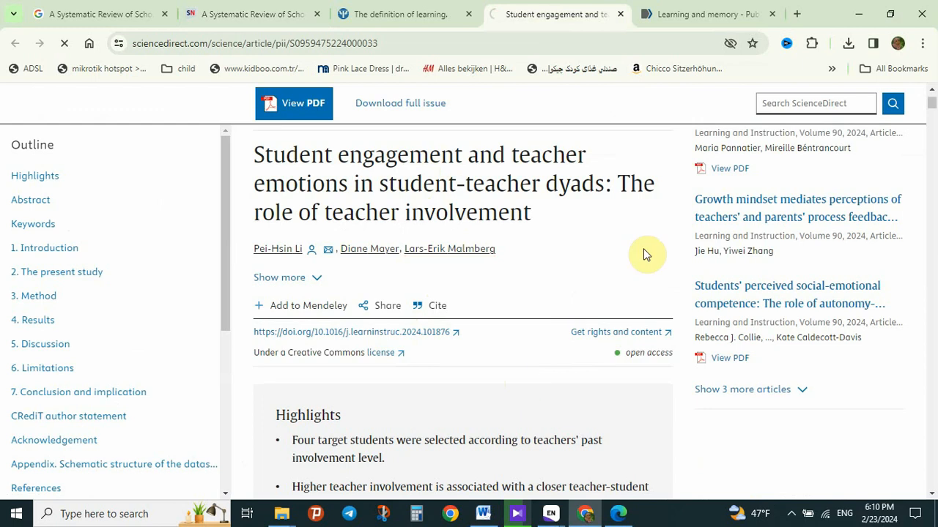
pyautogui.click(849, 48)
pyautogui.click(714, 78)
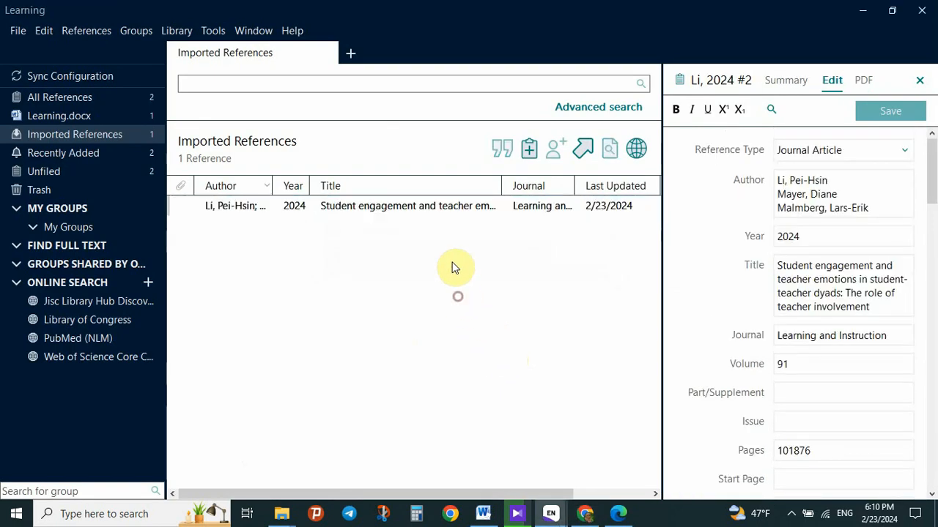
# - Insert the selected 2024 Learning and Instruction reference as a citation after "challenges of teaching" in Word and check its bibliography entry
pyautogui.click(419, 208)
pyautogui.click(483, 513)
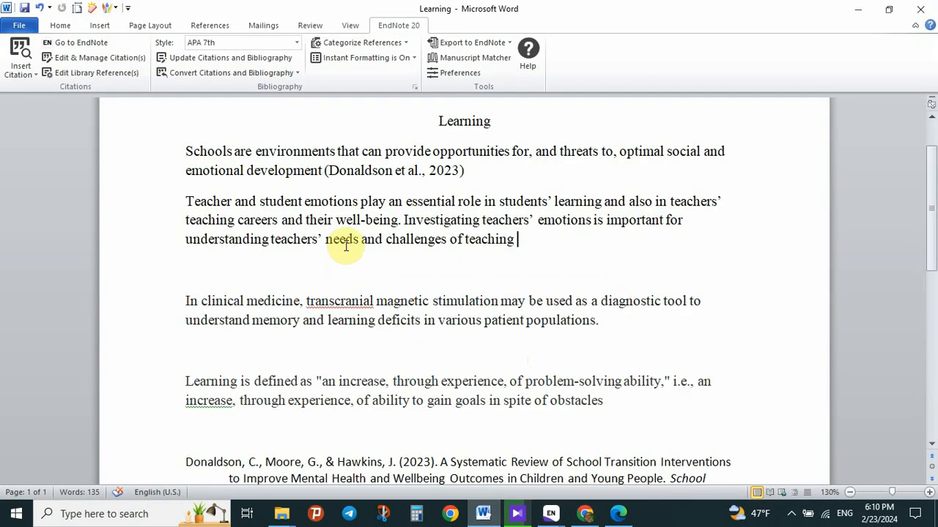
pyautogui.click(21, 68)
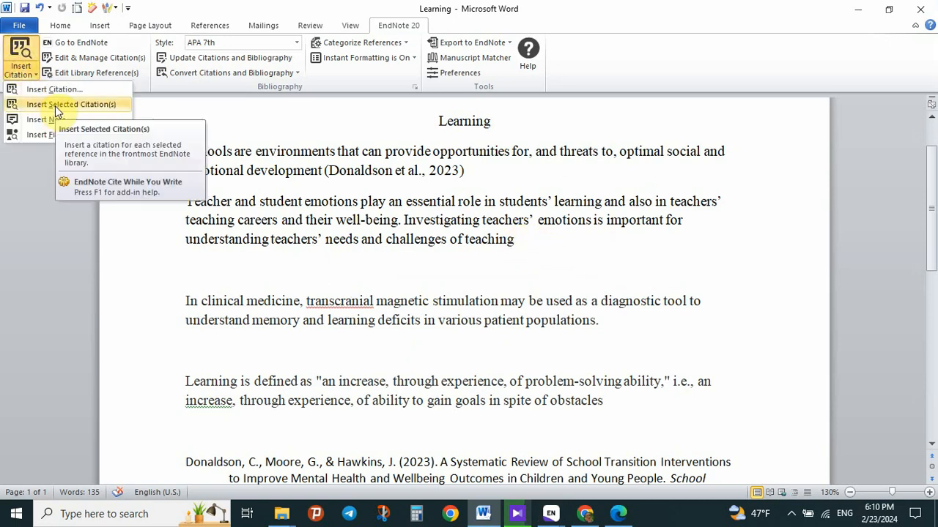
pyautogui.click(55, 107)
pyautogui.click(568, 242)
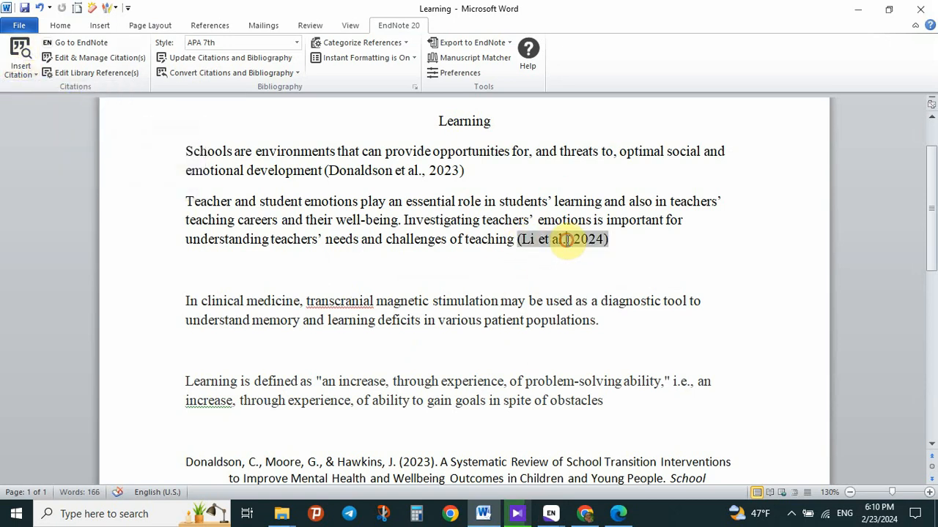
pyautogui.scroll(-2, 560, 289)
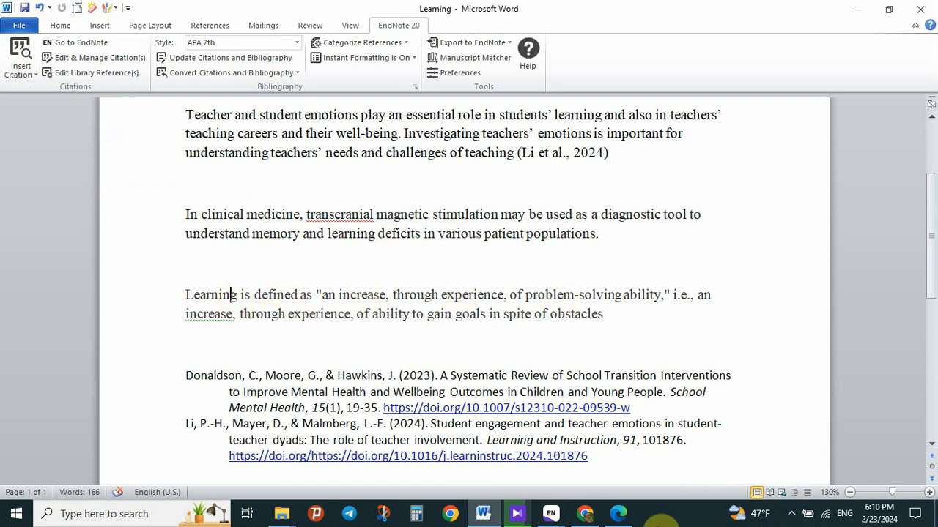
# - Export the APA PsycNet record "The definition of learning." from Chrome to EndNote Desktop and import it into the Learning library
pyautogui.click(582, 518)
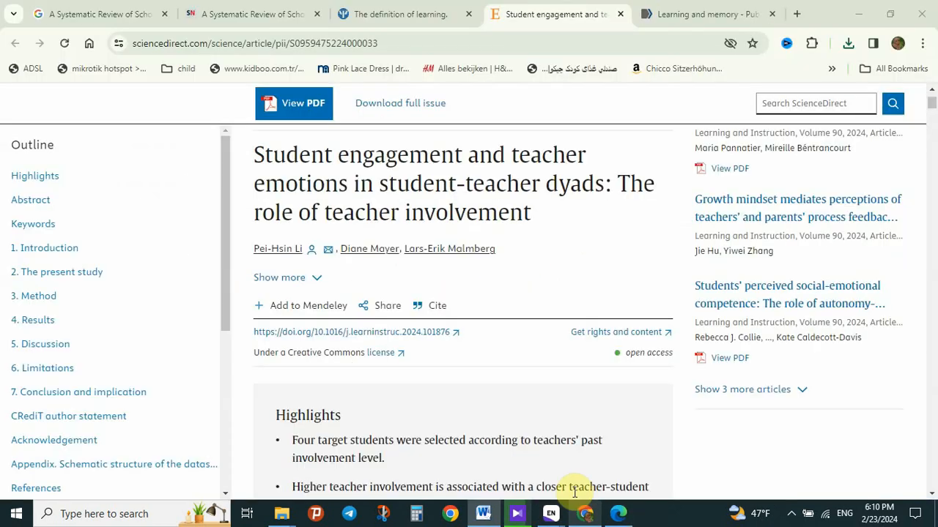
pyautogui.click(387, 16)
pyautogui.click(115, 237)
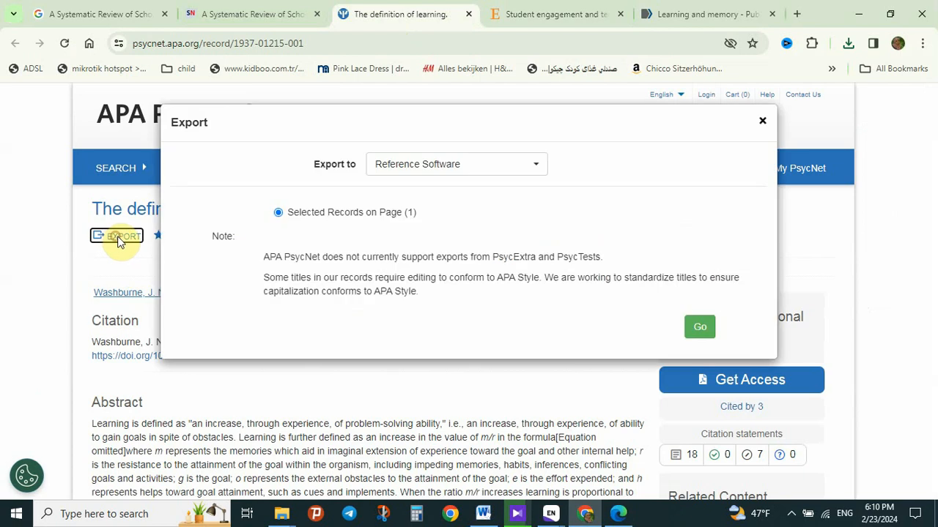
pyautogui.click(536, 166)
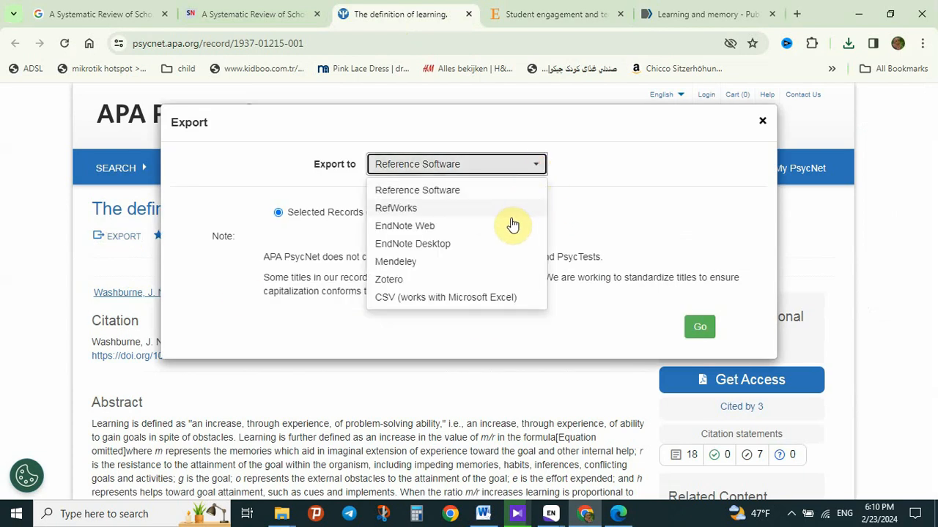
pyautogui.click(449, 244)
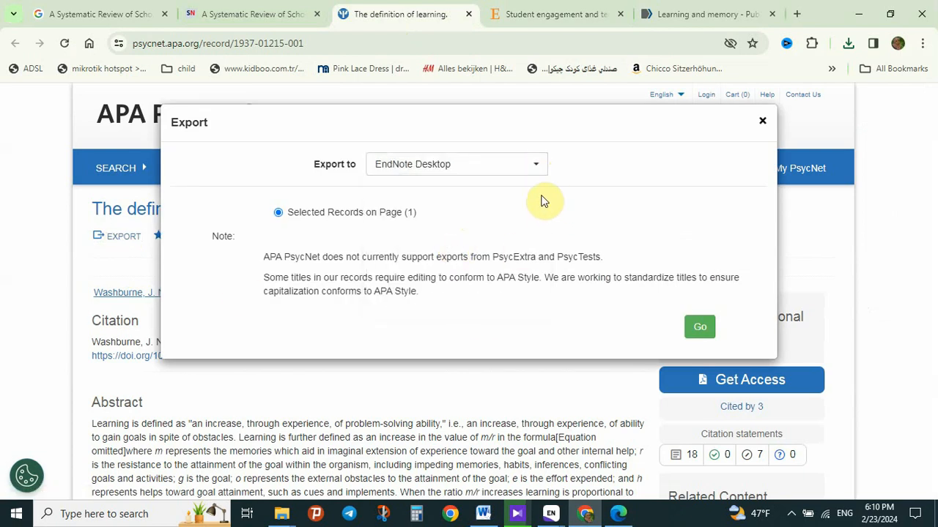
pyautogui.click(702, 334)
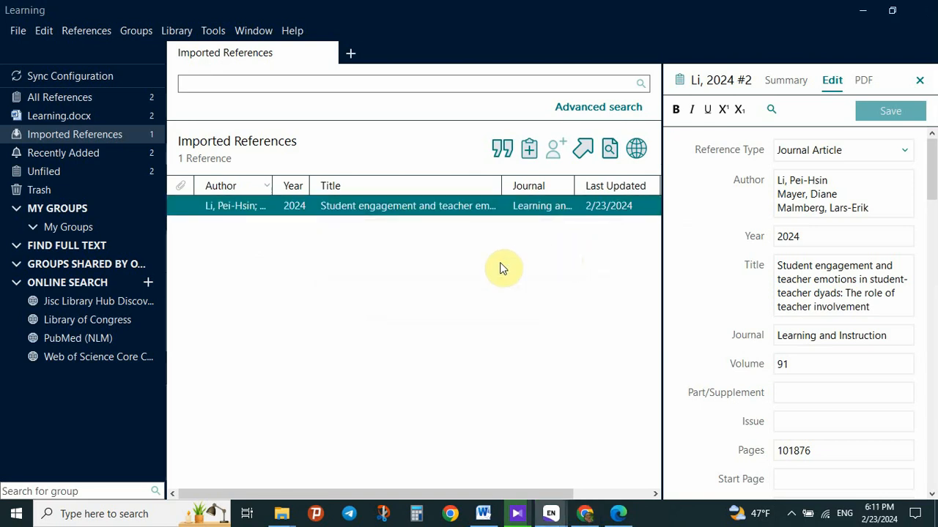
# - Insert the imported "The definition of learning" reference as a citation after "in spite of obstacles" in the Word document
pyautogui.click(483, 513)
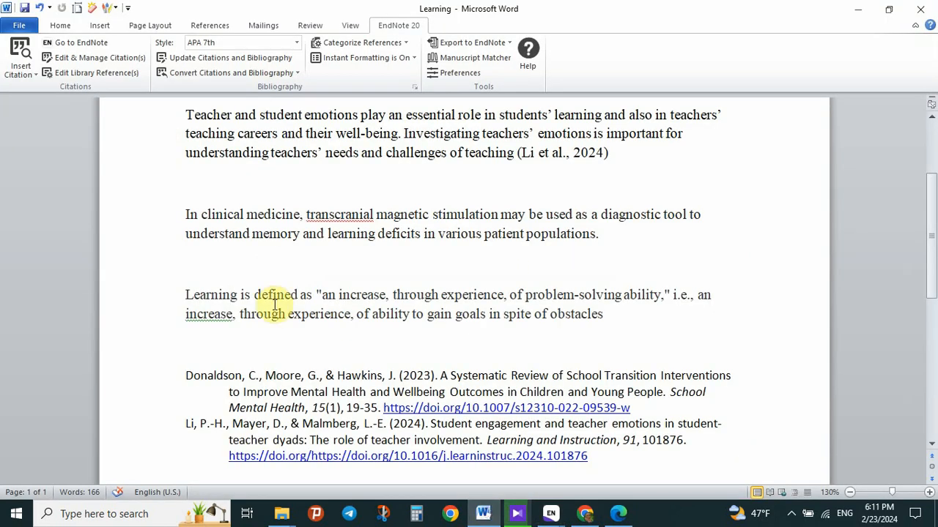
pyautogui.click(621, 319)
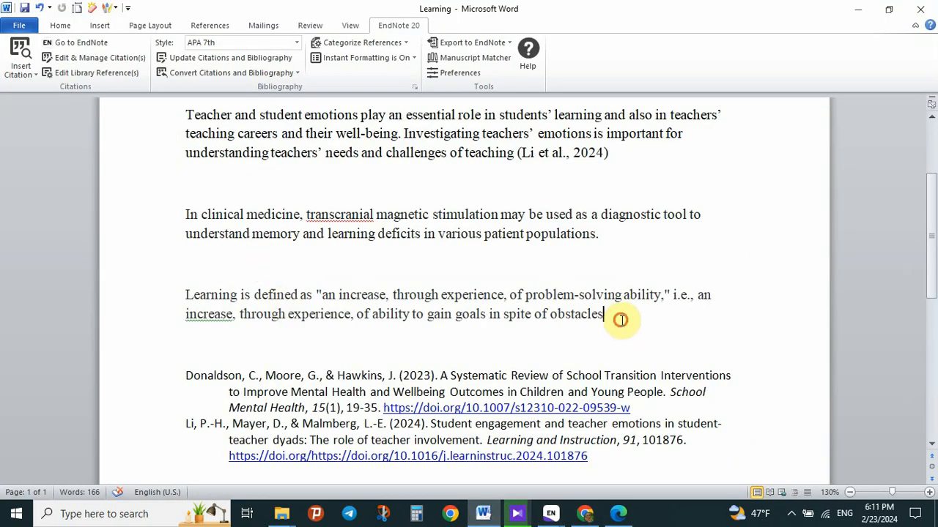
pyautogui.click(26, 66)
pyautogui.click(103, 106)
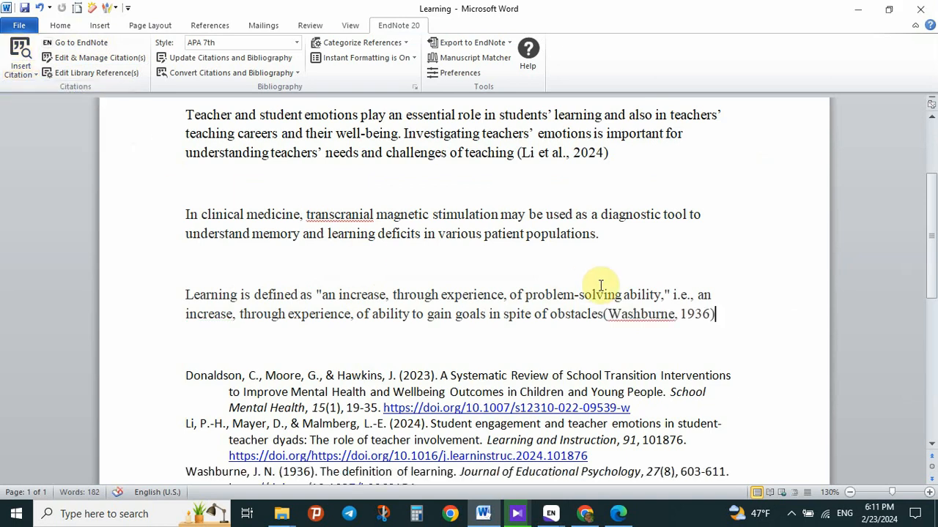
# - Place the cursor after the clinical medicine paragraph, and export PubMed's "Learning and memory" record from Chrome as a citation manager file into EndNote
pyautogui.click(426, 233)
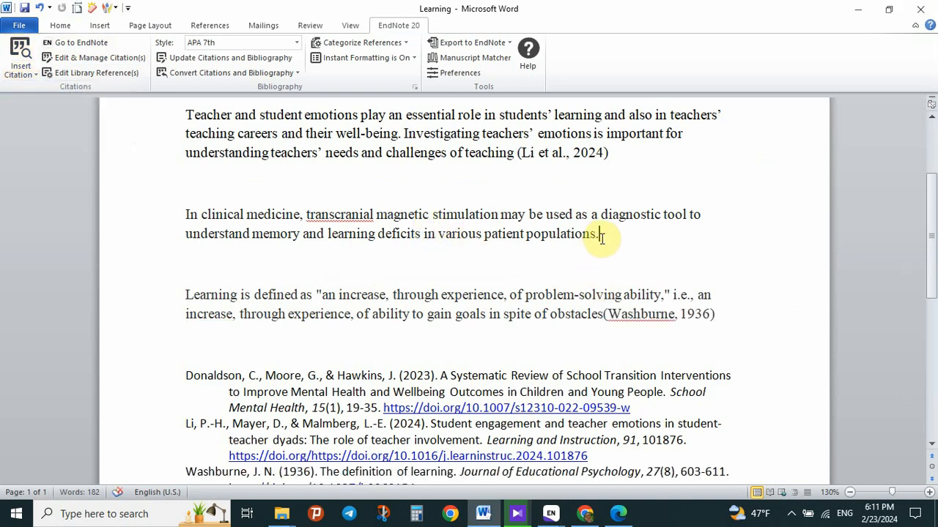
pyautogui.click(585, 513)
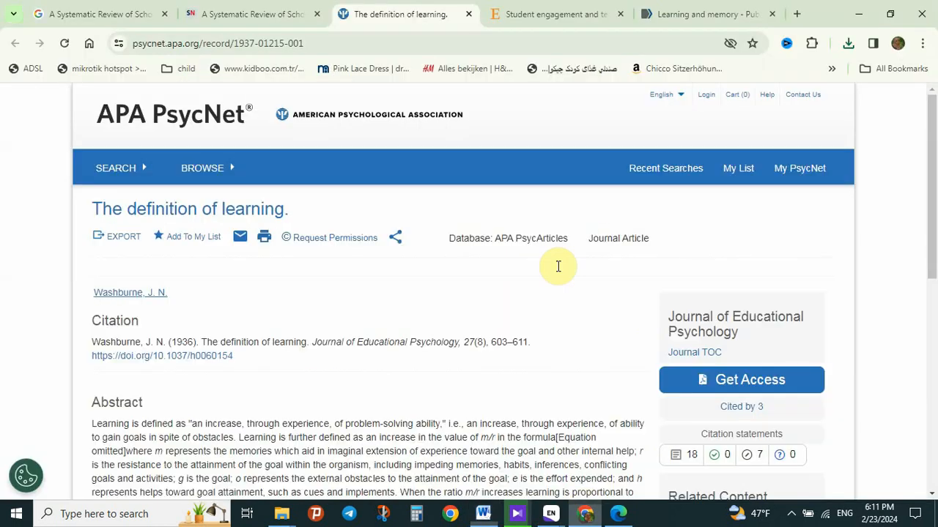
pyautogui.click(649, 15)
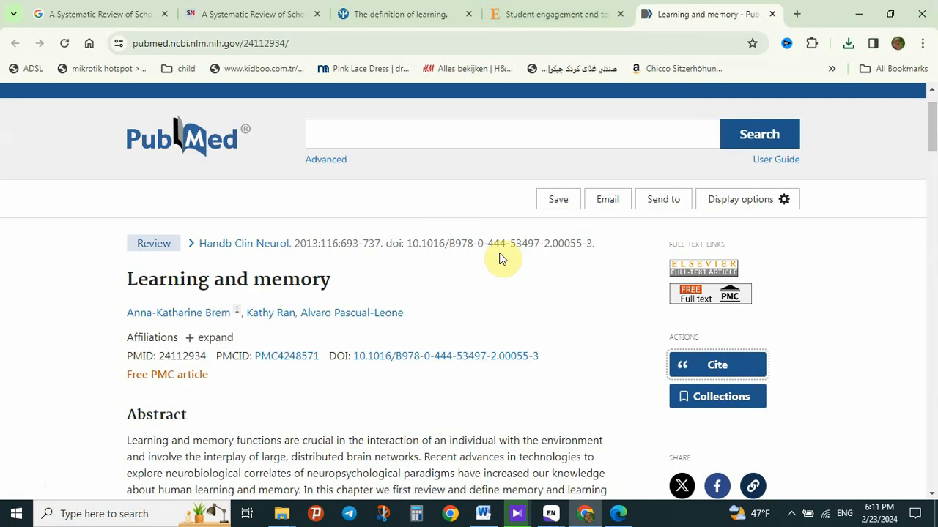
pyautogui.click(667, 209)
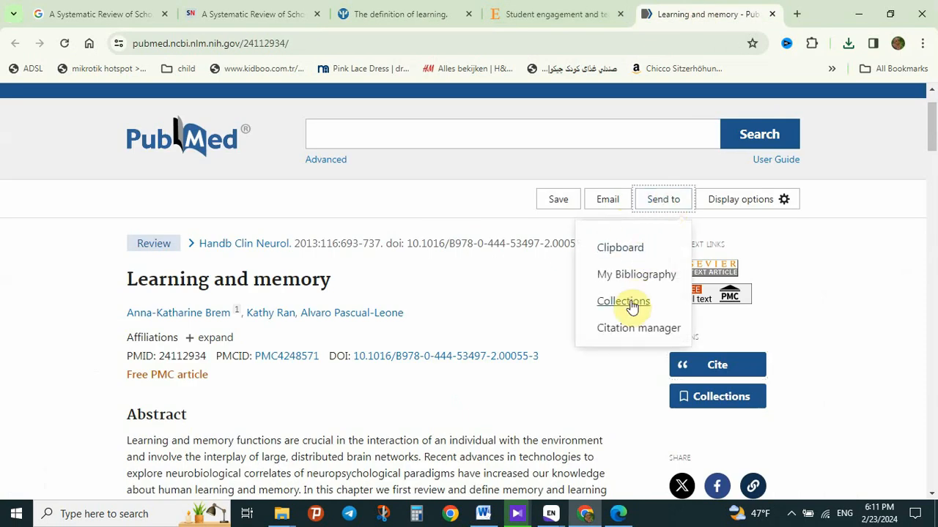
pyautogui.click(625, 330)
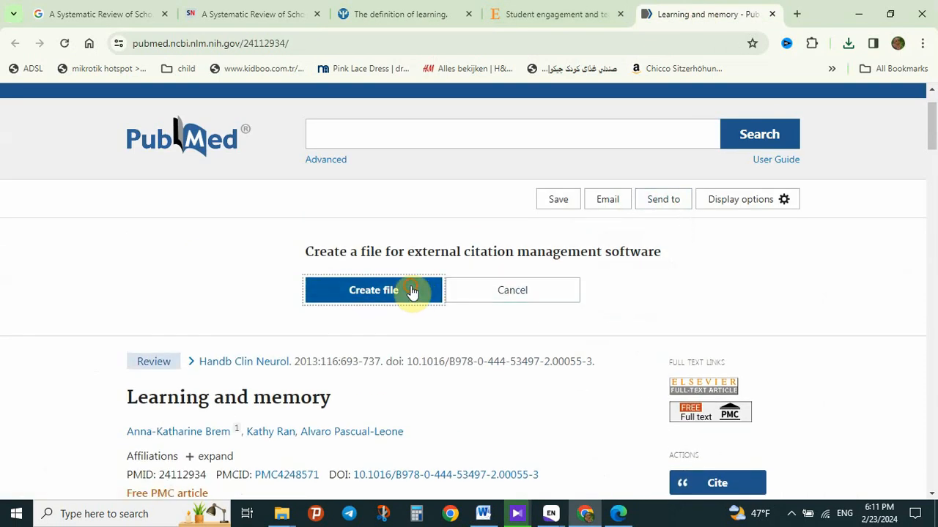
pyautogui.click(419, 291)
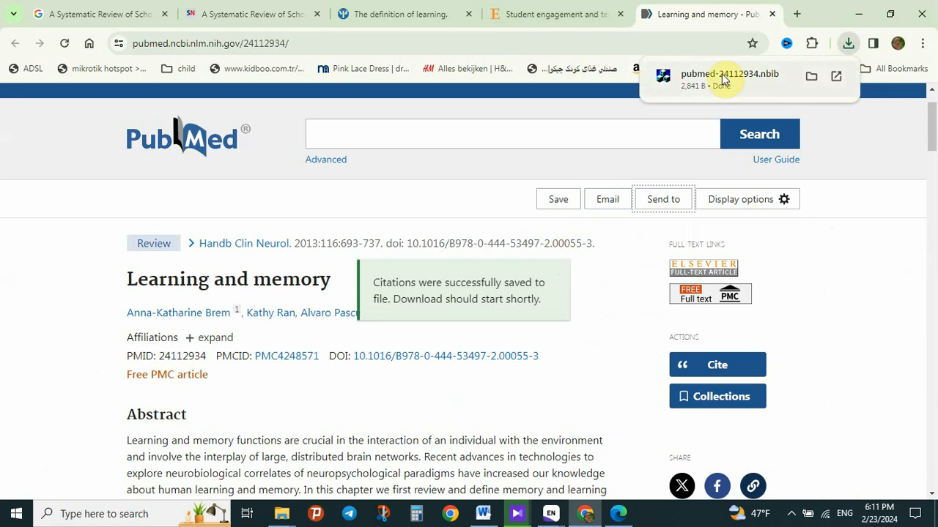
pyautogui.click(721, 76)
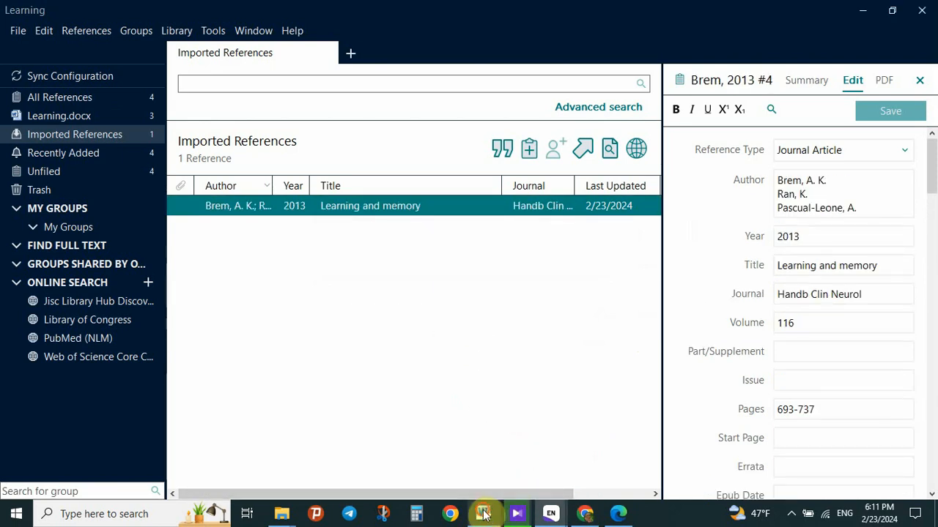
# - Insert the selected "Learning and memory" reference as a citation after "various patient populations" in Word, and check the in-text citations and bibliography
pyautogui.click(483, 515)
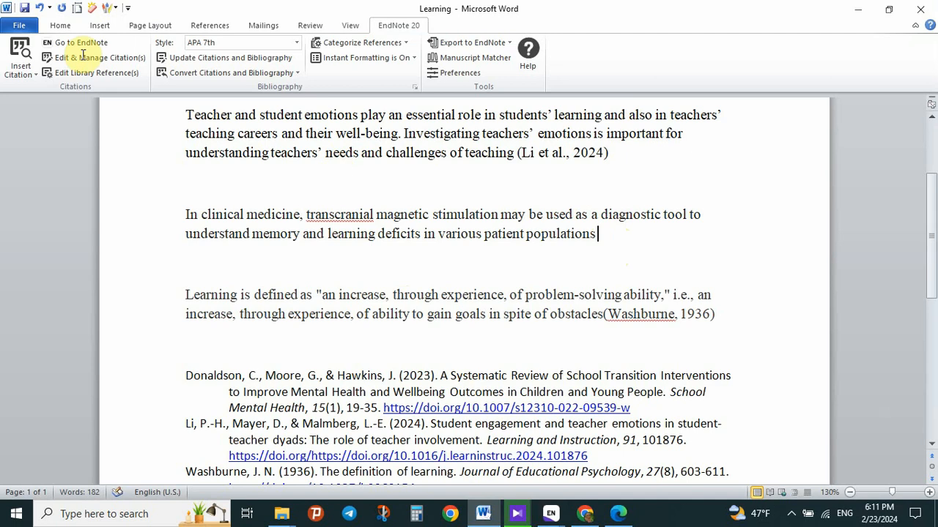
pyautogui.click(22, 69)
pyautogui.click(53, 106)
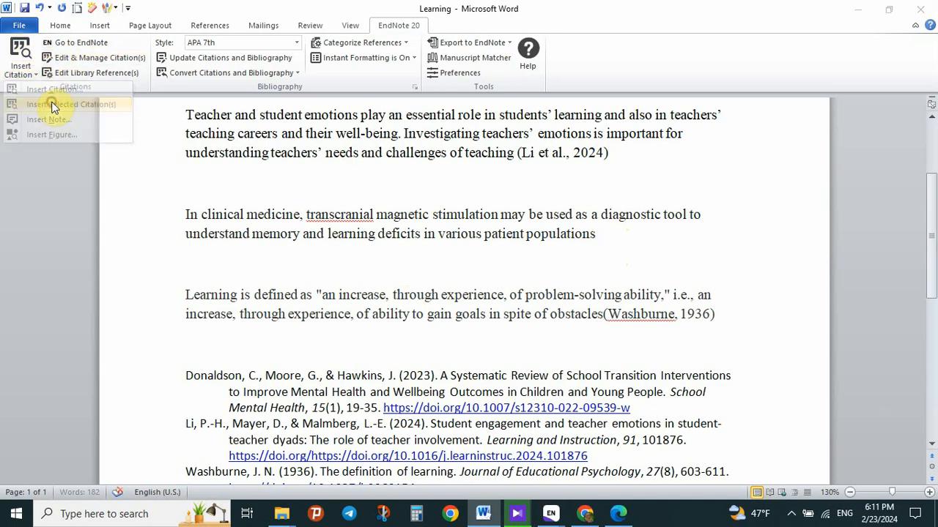
pyautogui.click(630, 234)
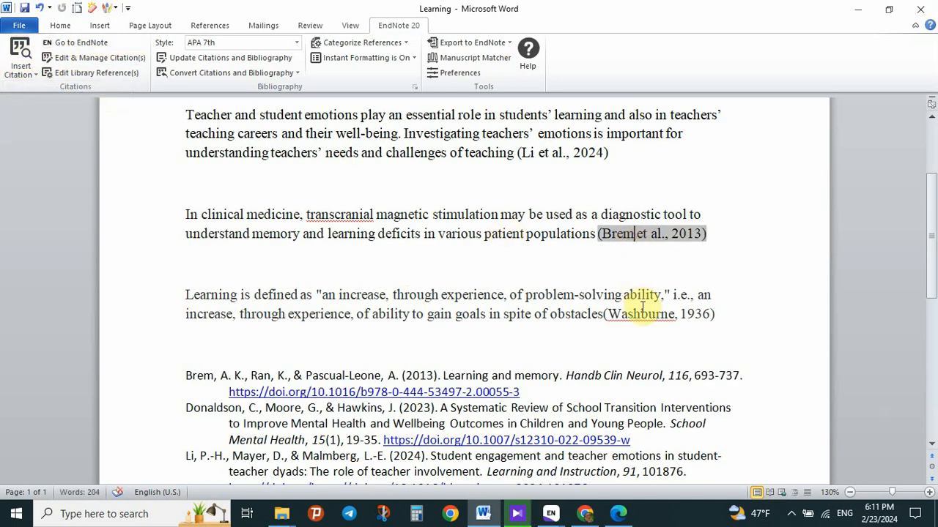
pyautogui.click(643, 314)
pyautogui.click(567, 154)
pyautogui.scroll(-2, 536, 284)
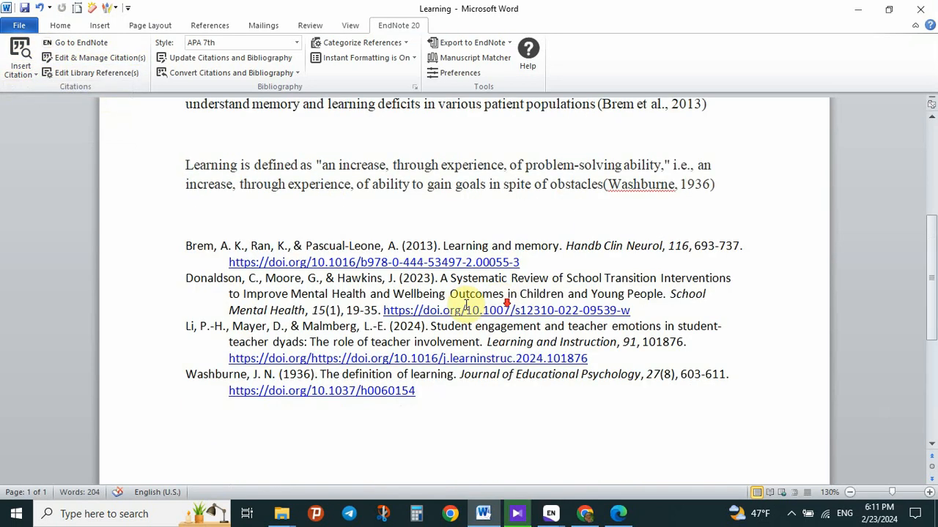
pyautogui.click(278, 282)
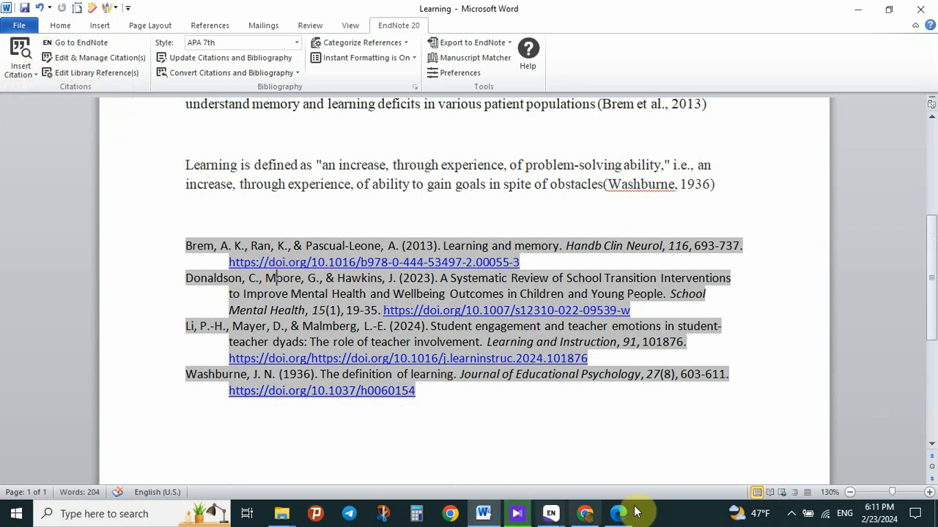